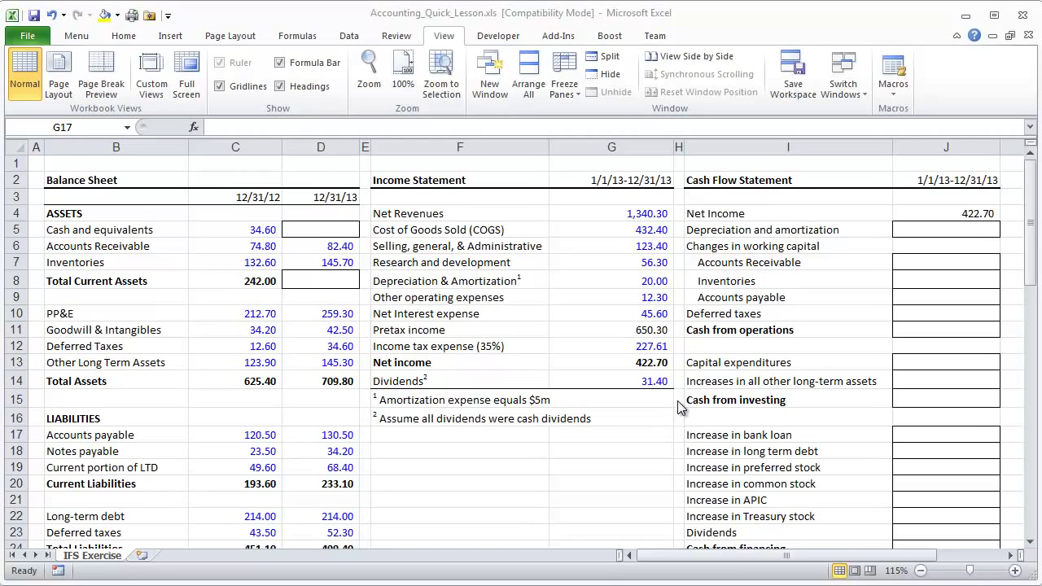
Examine the layout and reporting dates of the Balance Sheet, Income Statement and Cash Flow Statement.
{"action": "left_click_drag", "start_coordinate": [737, 183], "coordinate": [895, 466]}
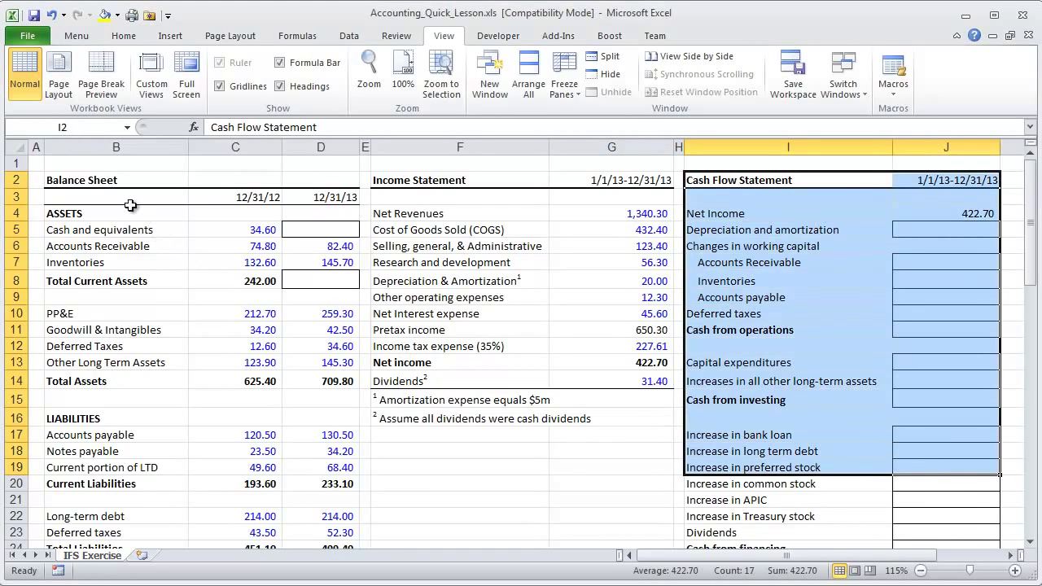
{"action": "left_click_drag", "start_coordinate": [90, 179], "coordinate": [303, 495]}
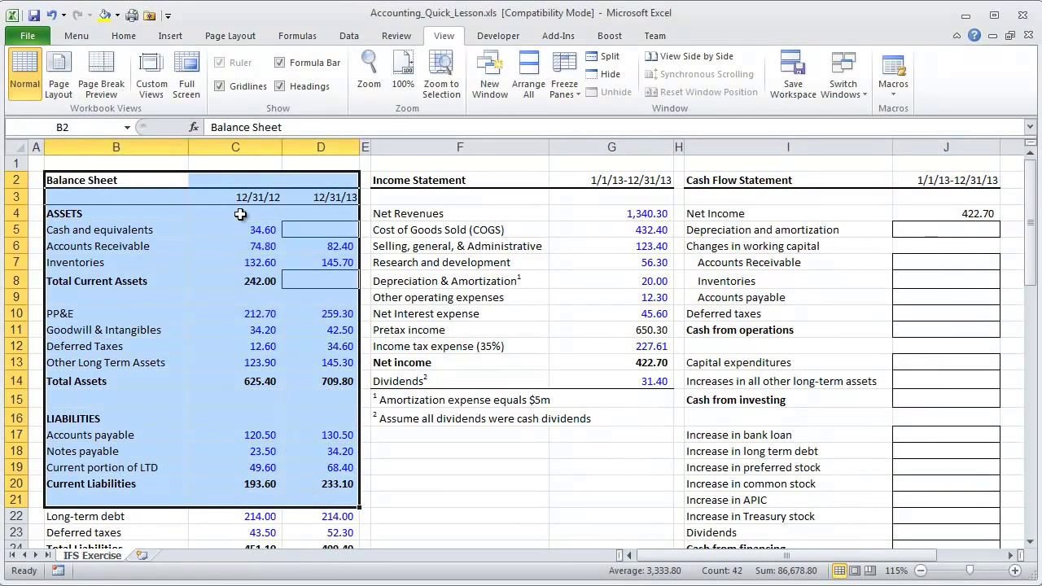
{"action": "left_click_drag", "start_coordinate": [241, 197], "coordinate": [247, 496]}
{"action": "left_click_drag", "start_coordinate": [246, 196], "coordinate": [313, 495]}
{"action": "left_click", "coordinate": [390, 182]}
{"action": "left_click_drag", "start_coordinate": [390, 182], "coordinate": [631, 375]}
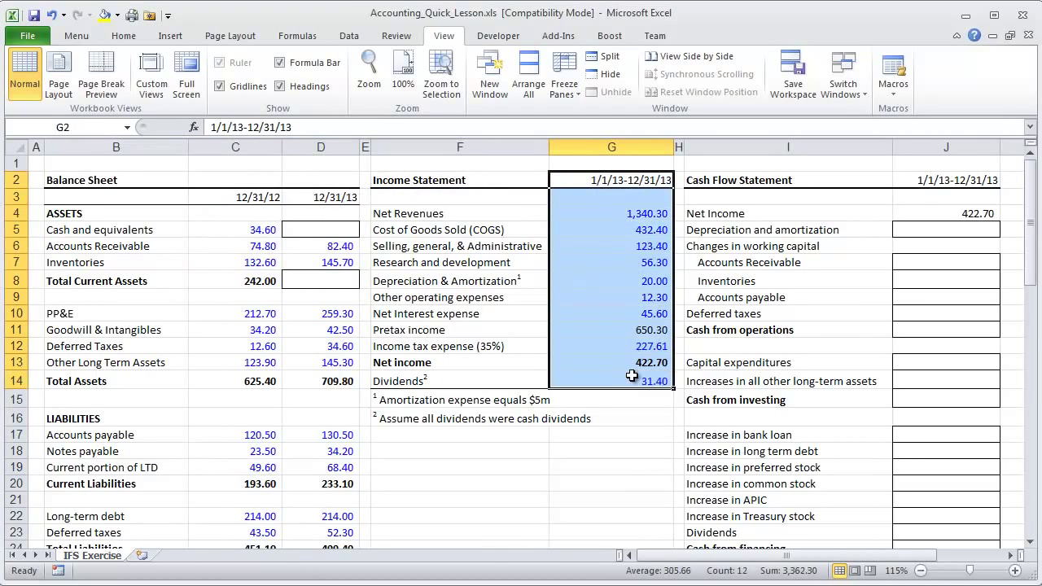
{"action": "left_click_drag", "start_coordinate": [926, 187], "coordinate": [925, 469]}
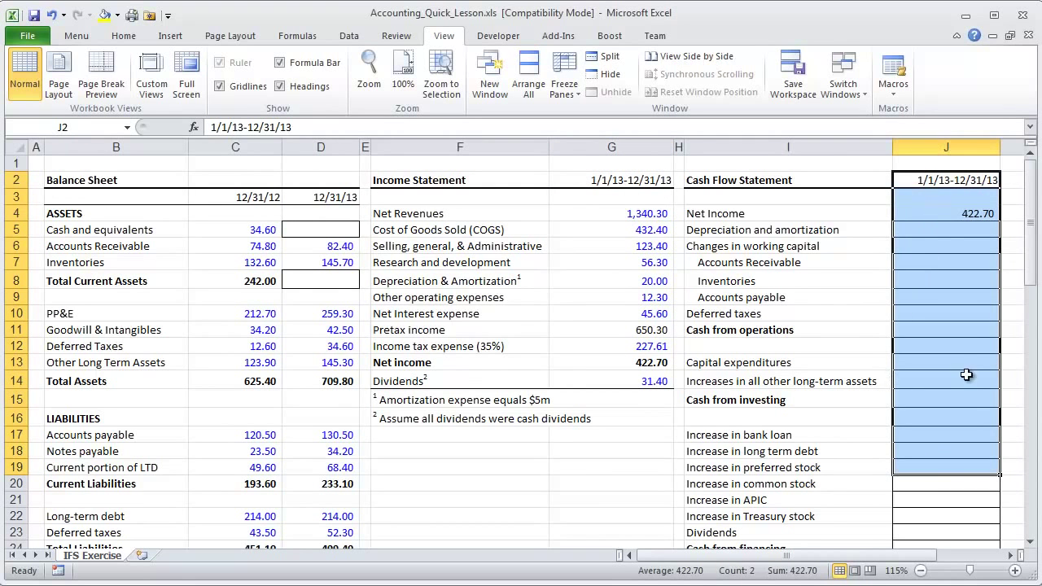
{"action": "left_click", "coordinate": [964, 362]}
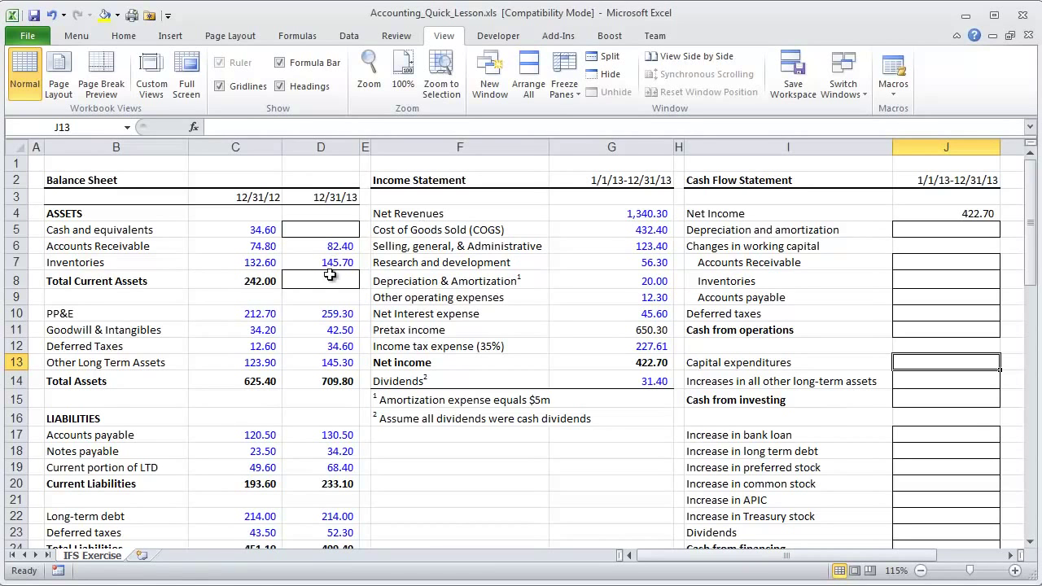
Compare the two years' Accounts Receivable and Retained Earnings, and review the Income Statement and the blank Cash Flow Statement cells.
{"action": "left_click_drag", "start_coordinate": [248, 245], "coordinate": [297, 243]}
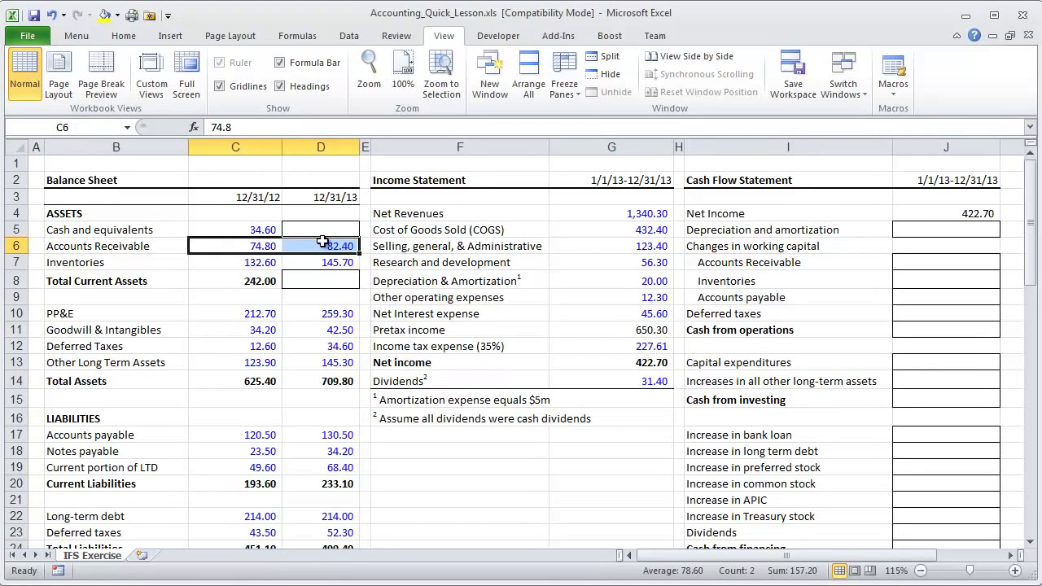
{"action": "scroll", "coordinate": [297, 456], "scroll_direction": "down", "scroll_amount": 3}
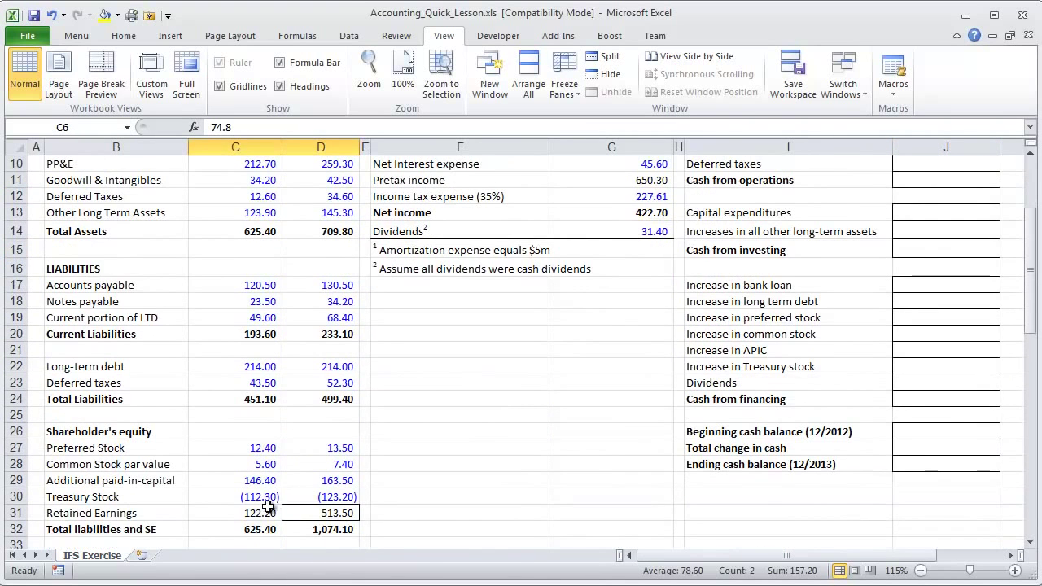
{"action": "left_click_drag", "start_coordinate": [244, 513], "coordinate": [334, 513]}
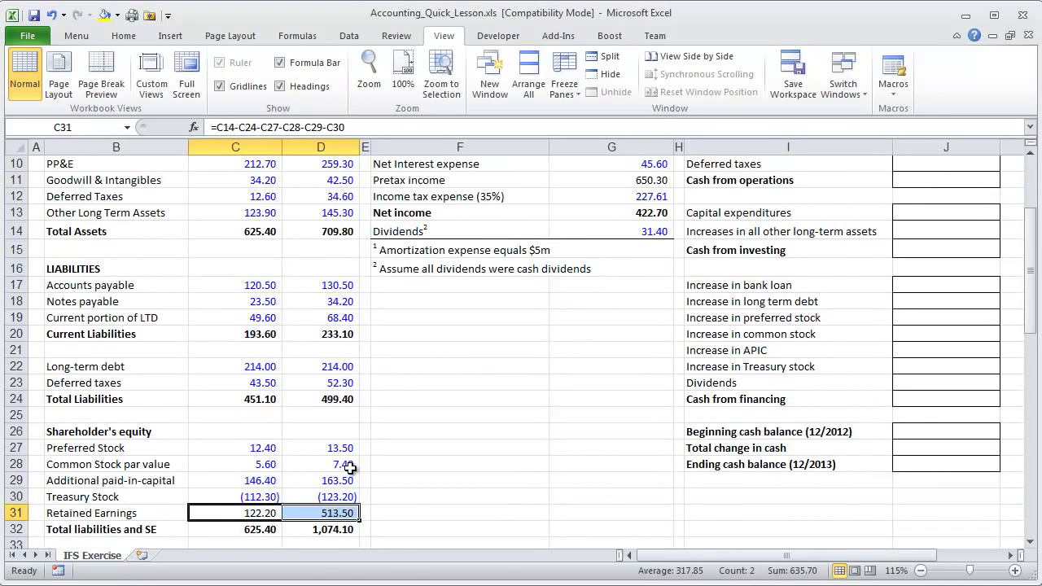
{"action": "scroll", "coordinate": [347, 471], "scroll_direction": "up", "scroll_amount": 3}
{"action": "left_click_drag", "start_coordinate": [387, 187], "coordinate": [587, 384]}
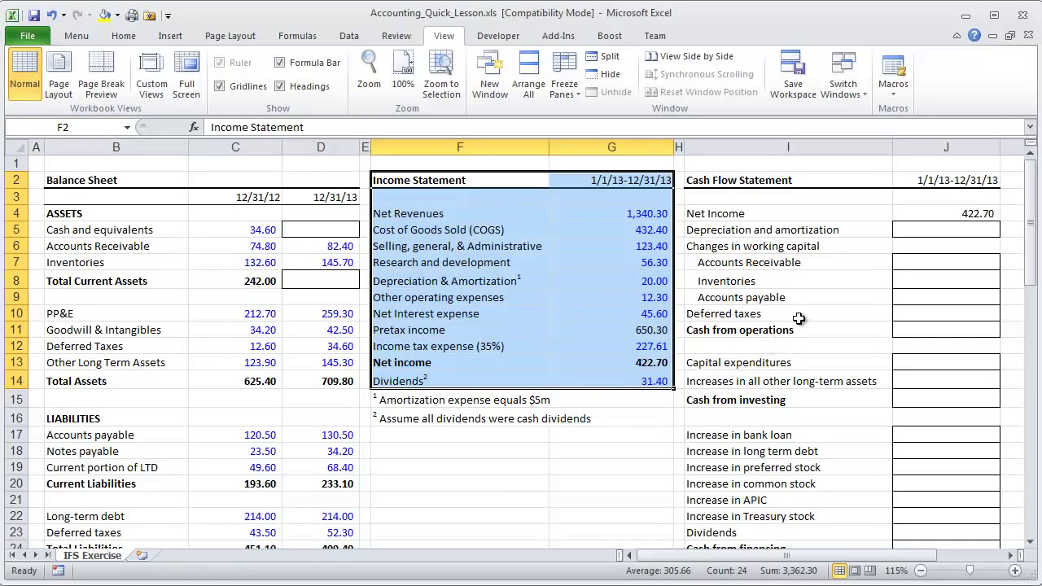
{"action": "left_click_drag", "start_coordinate": [900, 232], "coordinate": [921, 485]}
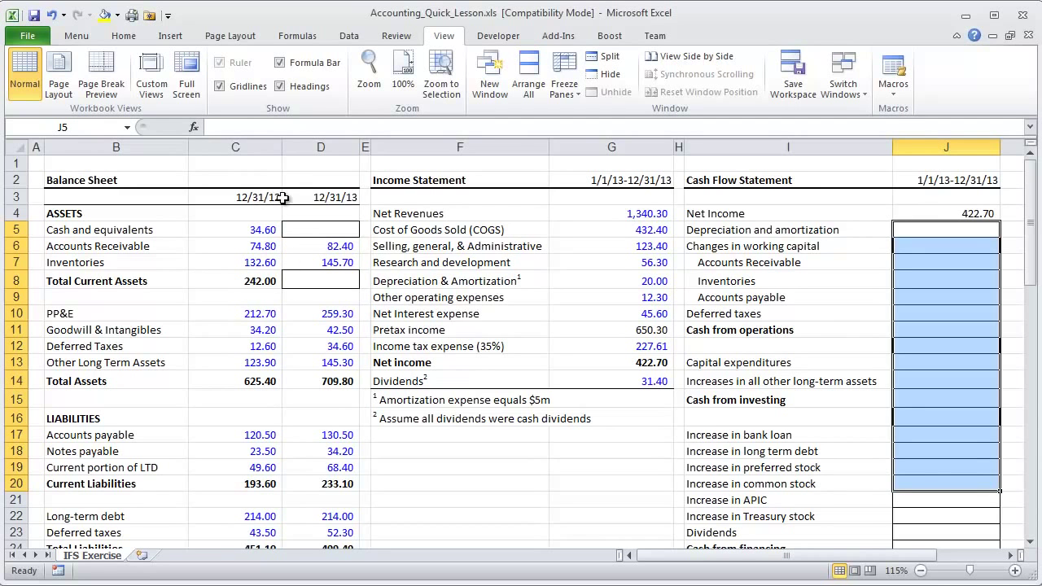
Review the 12/31/12 Balance Sheet column from the assets down to shareholder's equity.
{"action": "left_click_drag", "start_coordinate": [242, 197], "coordinate": [239, 518]}
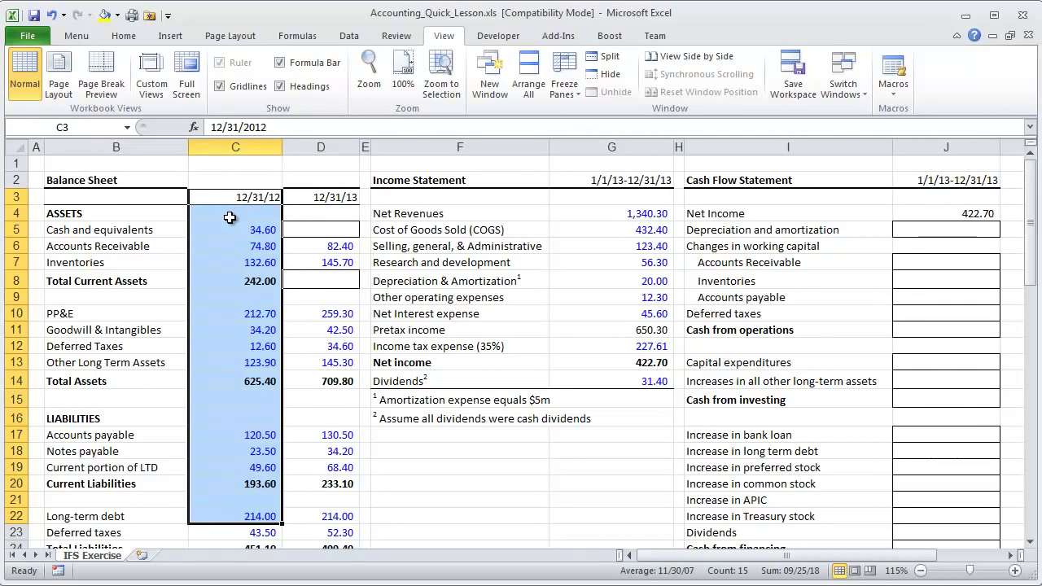
{"action": "left_click_drag", "start_coordinate": [245, 196], "coordinate": [233, 395]}
{"action": "left_click", "coordinate": [222, 246]}
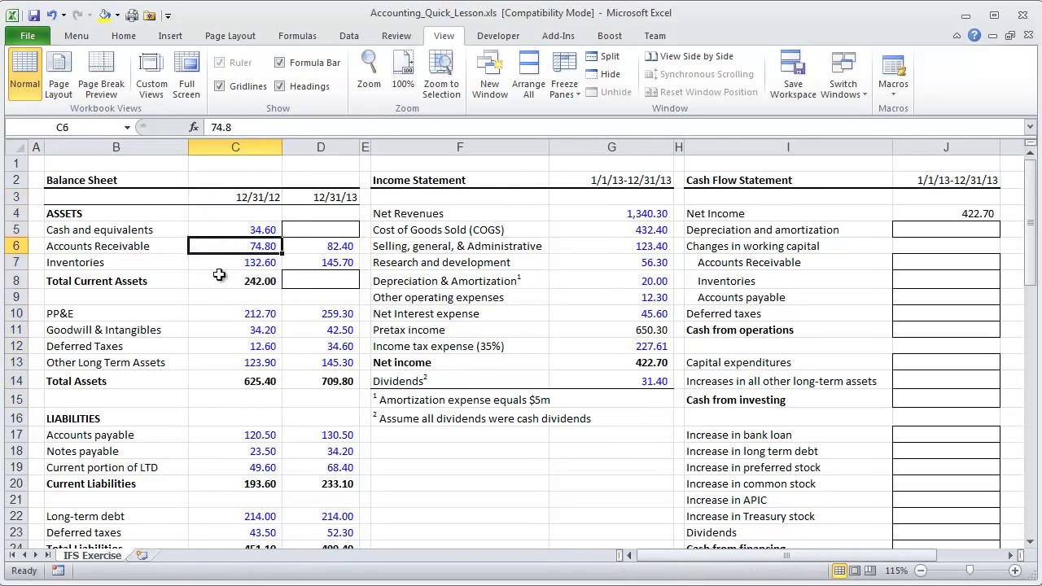
{"action": "scroll", "coordinate": [222, 308], "scroll_direction": "down", "scroll_amount": 5}
{"action": "scroll", "coordinate": [233, 363], "scroll_direction": "up", "scroll_amount": 5}
{"action": "scroll", "coordinate": [232, 363], "scroll_direction": "down", "scroll_amount": 3}
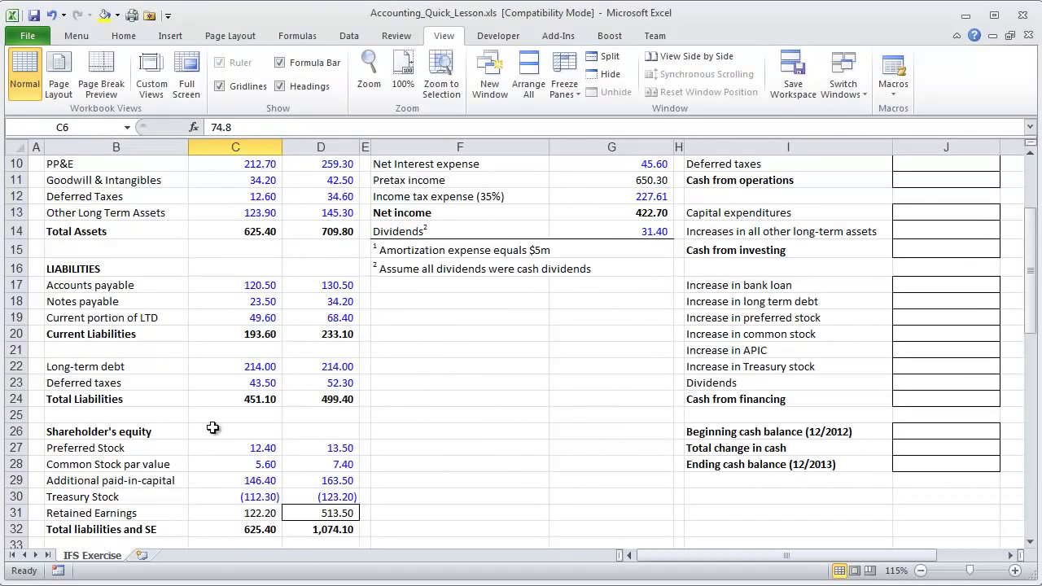
{"action": "scroll", "coordinate": [254, 471], "scroll_direction": "up", "scroll_amount": 3}
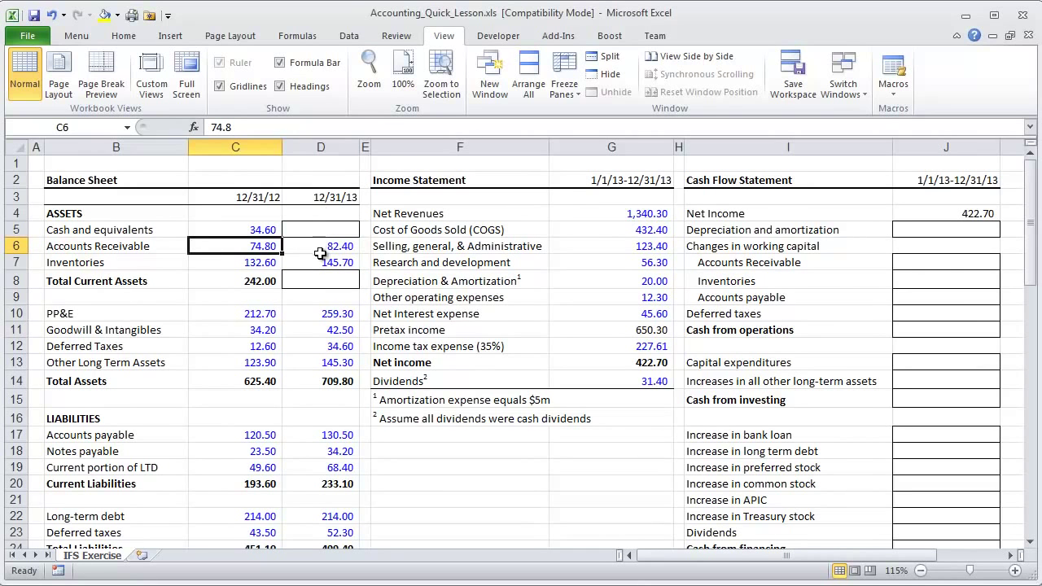
Review the 12/31/13 Balance Sheet balances, the cash cells for both years and the blank Cash Flow Statement cells.
{"action": "left_click", "coordinate": [326, 197]}
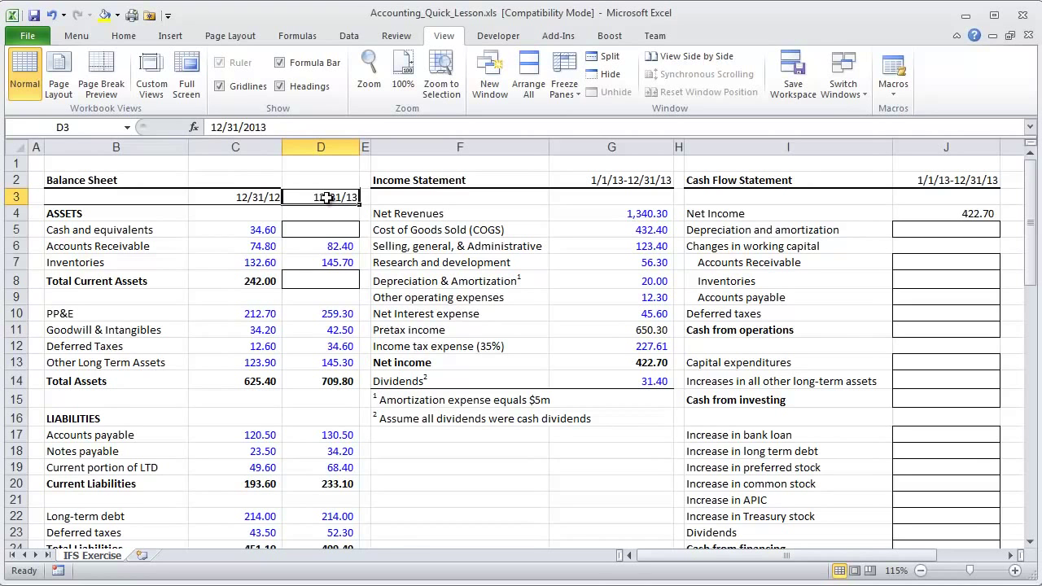
{"action": "left_click_drag", "start_coordinate": [313, 229], "coordinate": [310, 486]}
{"action": "left_click", "coordinate": [310, 329]}
{"action": "left_click", "coordinate": [316, 313]}
{"action": "left_click", "coordinate": [317, 262]}
{"action": "left_click", "coordinate": [320, 246]}
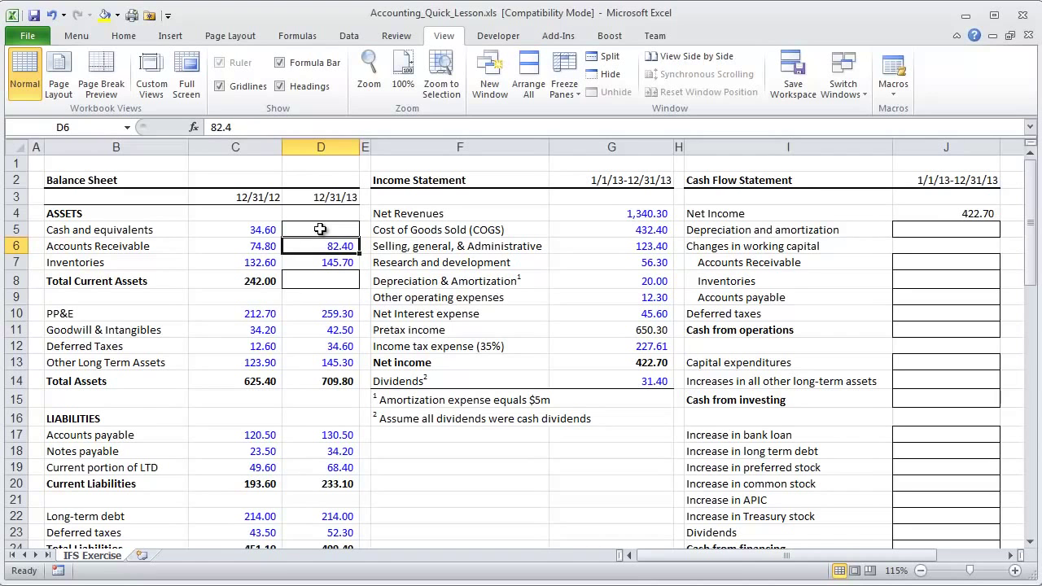
{"action": "left_click", "coordinate": [320, 229]}
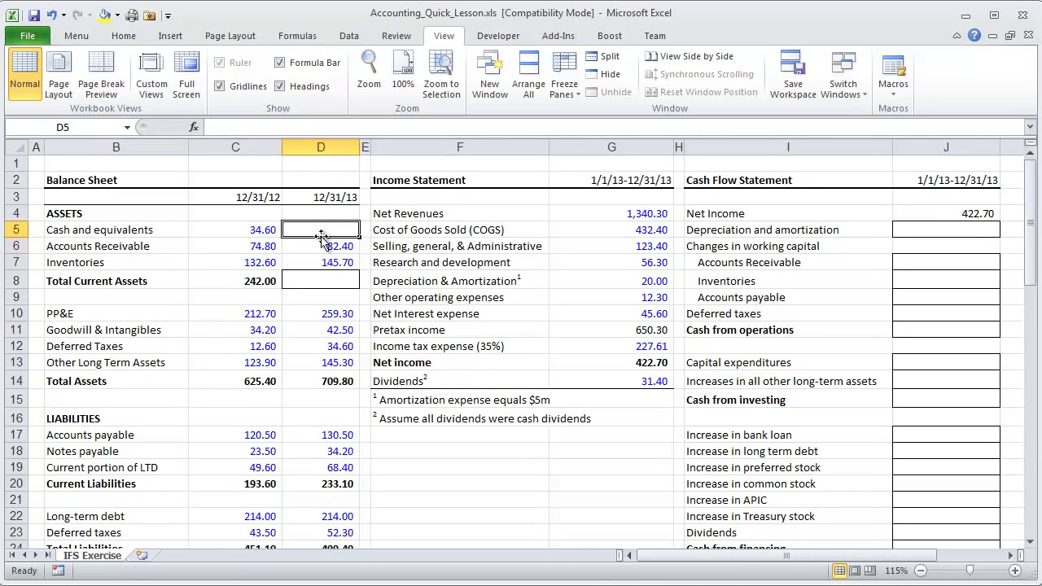
{"action": "scroll", "coordinate": [321, 262], "scroll_direction": "down", "scroll_amount": 1}
{"action": "scroll", "coordinate": [321, 262], "scroll_direction": "up", "scroll_amount": 1}
{"action": "left_click", "coordinate": [247, 231]}
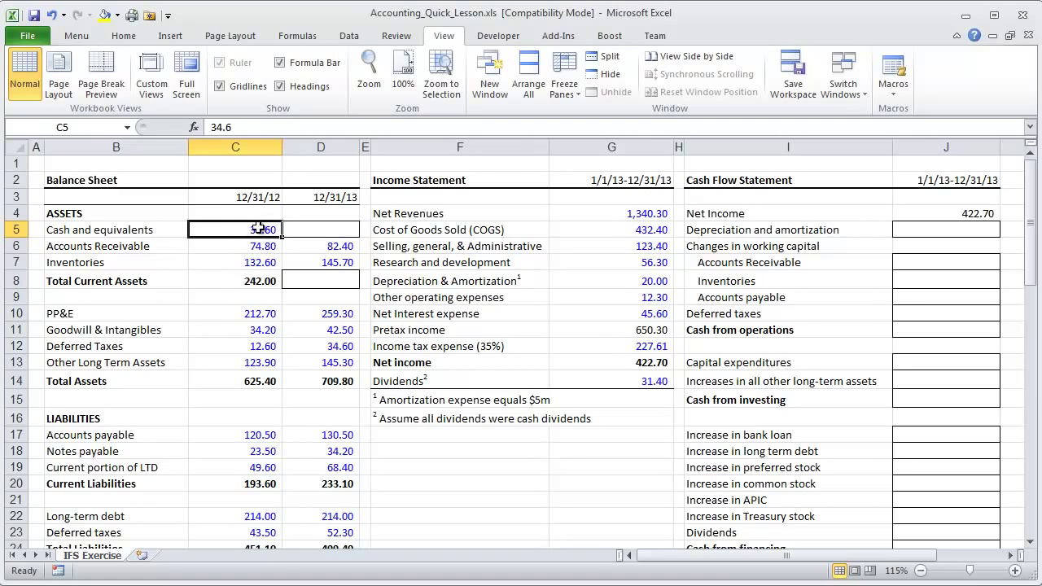
{"action": "left_click_drag", "start_coordinate": [939, 232], "coordinate": [945, 485]}
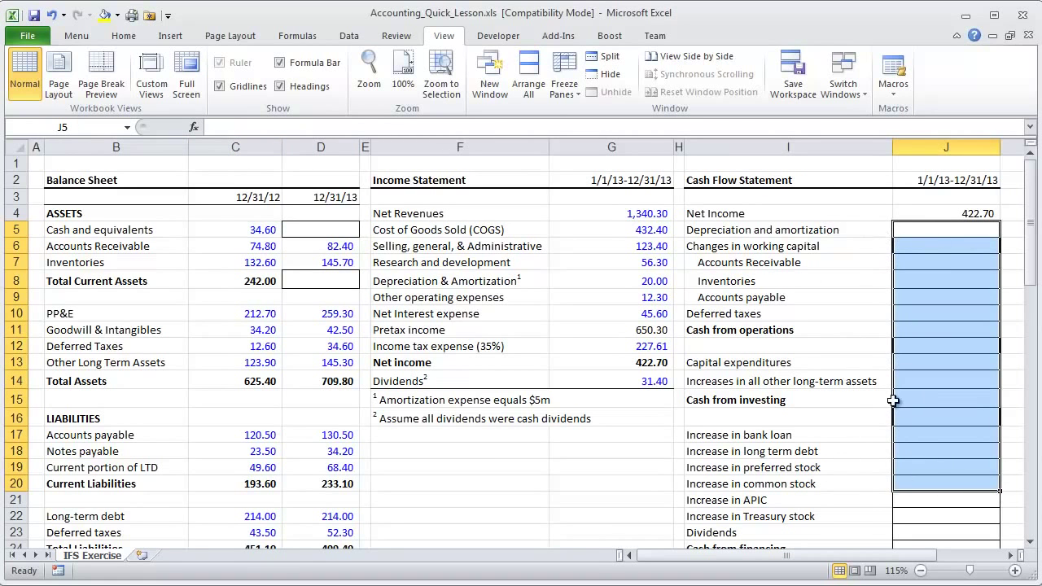
{"action": "left_click", "coordinate": [315, 231]}
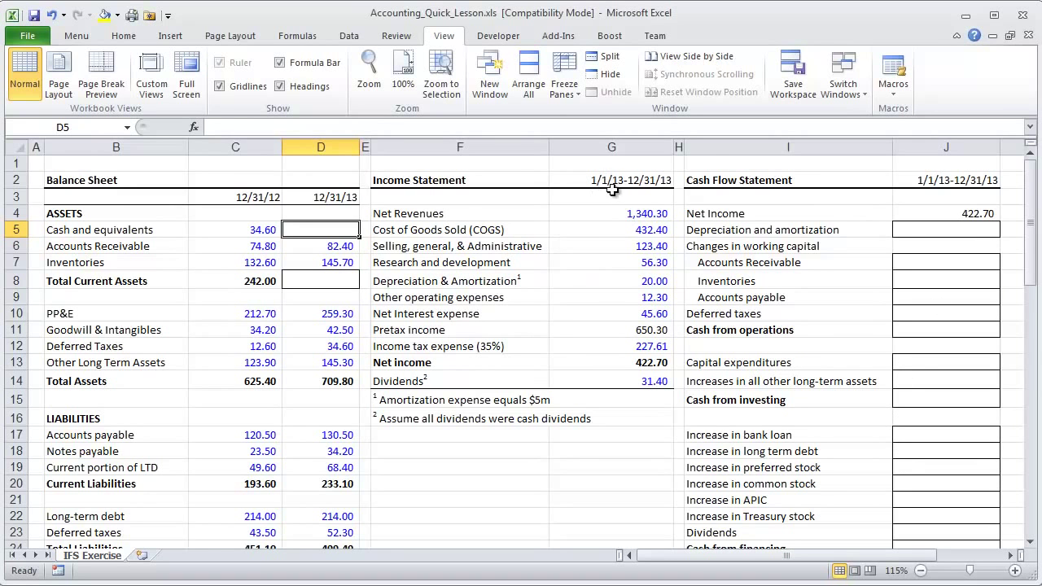
Examine the Income Statement amounts, its two footnotes, and the Depreciation & Amortization and Dividends rows they refer to.
{"action": "left_click_drag", "start_coordinate": [597, 318], "coordinate": [599, 381]}
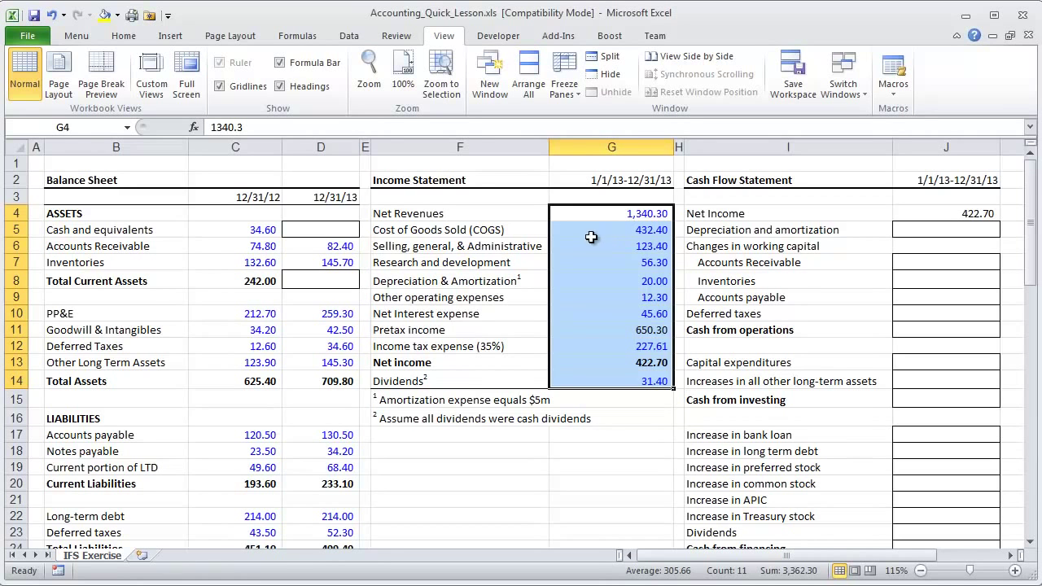
{"action": "left_click", "coordinate": [392, 401]}
{"action": "left_click", "coordinate": [440, 417], "text": "shift"}
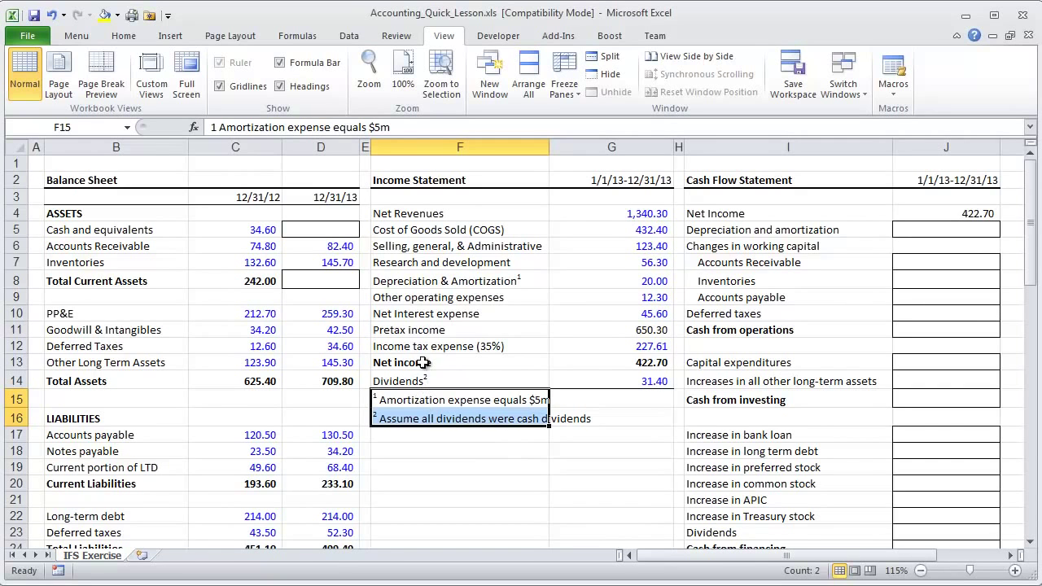
{"action": "left_click", "coordinate": [487, 281]}
{"action": "left_click_drag", "start_coordinate": [487, 281], "coordinate": [658, 281]}
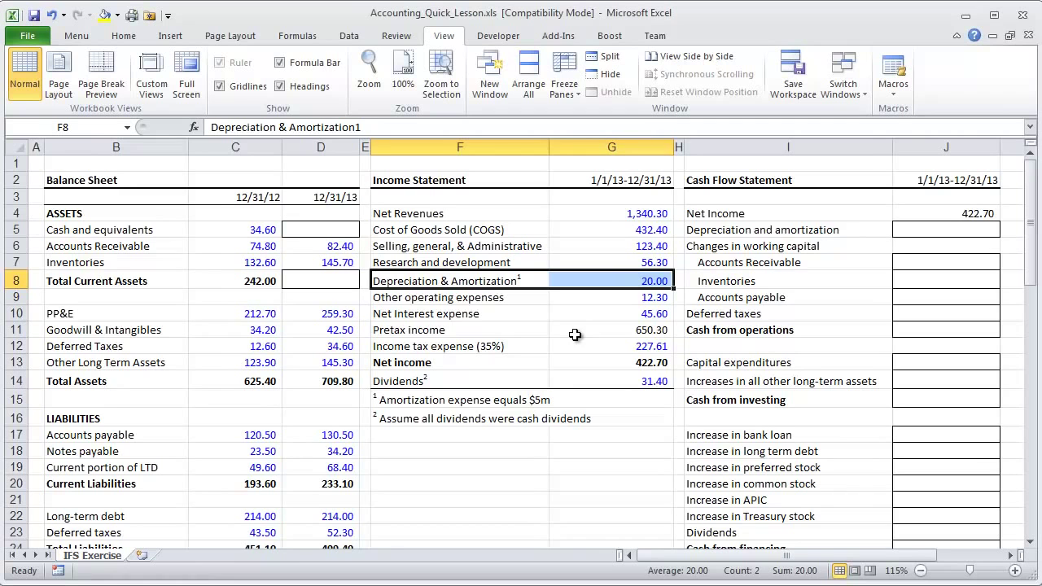
{"action": "left_click", "coordinate": [624, 379]}
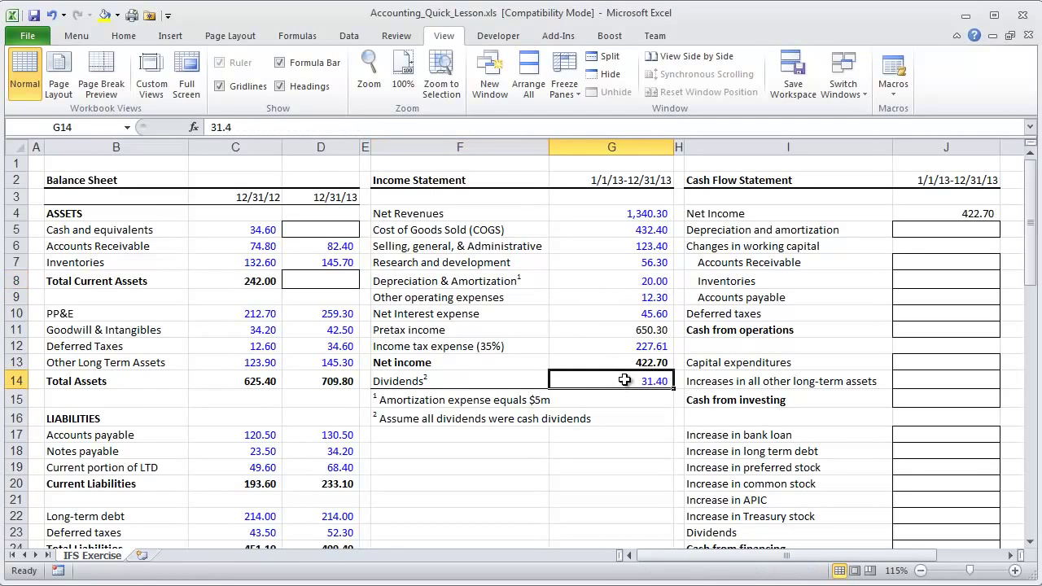
{"action": "left_click_drag", "start_coordinate": [624, 379], "coordinate": [504, 379]}
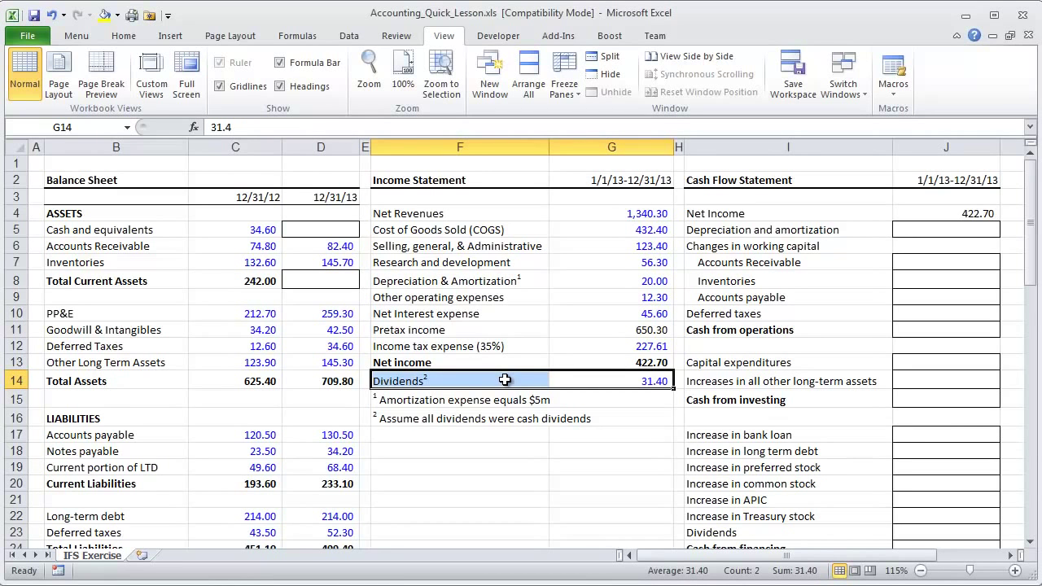
Clear the 12/31/13 Retained Earnings cell D31 in the Balance Sheet.
{"action": "scroll", "coordinate": [494, 389], "scroll_direction": "down", "scroll_amount": 3}
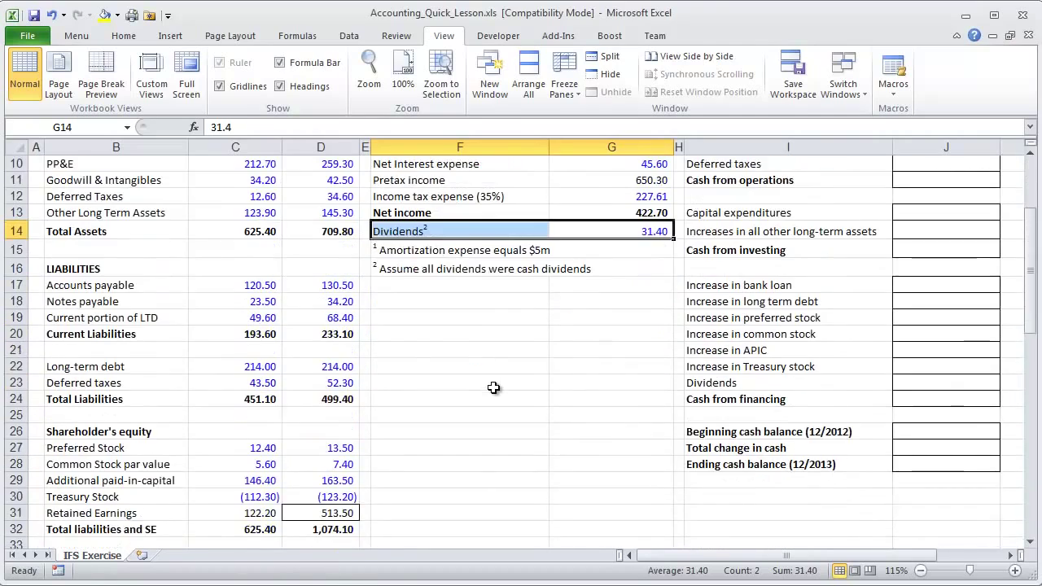
{"action": "scroll", "coordinate": [494, 388], "scroll_direction": "up", "scroll_amount": 3}
{"action": "scroll", "coordinate": [495, 390], "scroll_direction": "down", "scroll_amount": 1}
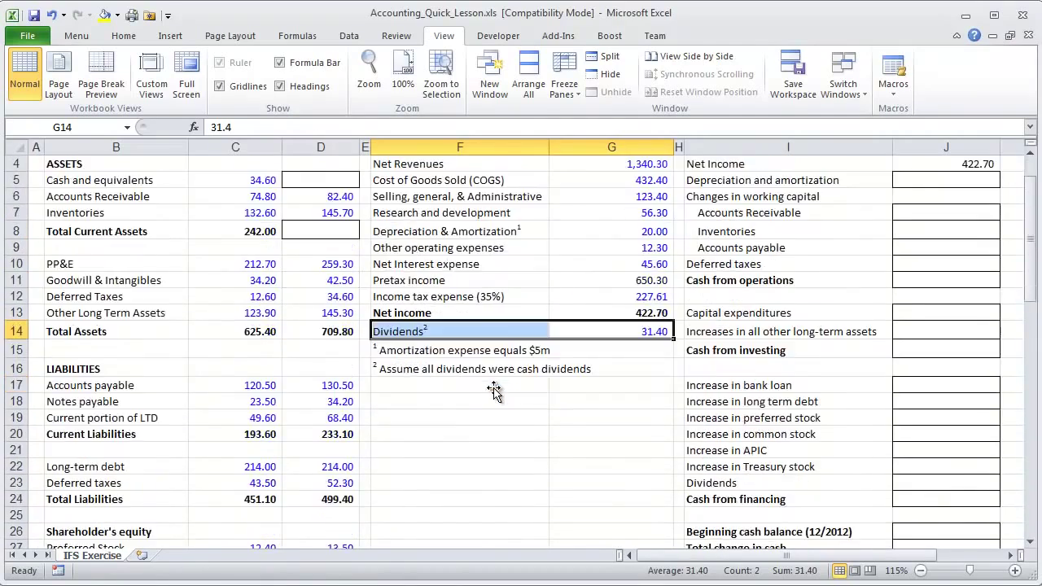
{"action": "scroll", "coordinate": [494, 390], "scroll_direction": "down", "scroll_amount": 2}
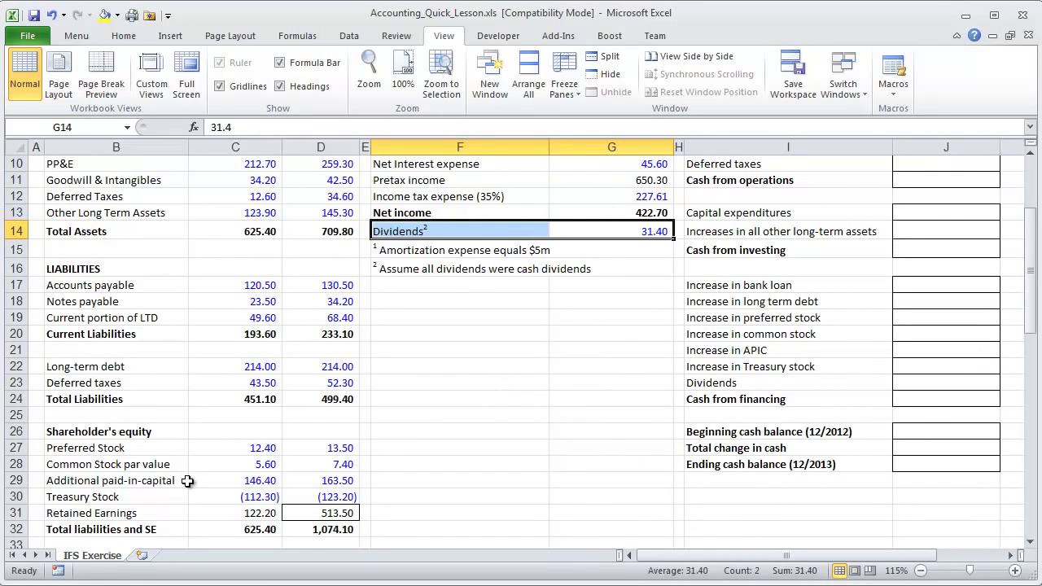
{"action": "left_click", "coordinate": [290, 513]}
{"action": "key", "text": "Delete"}
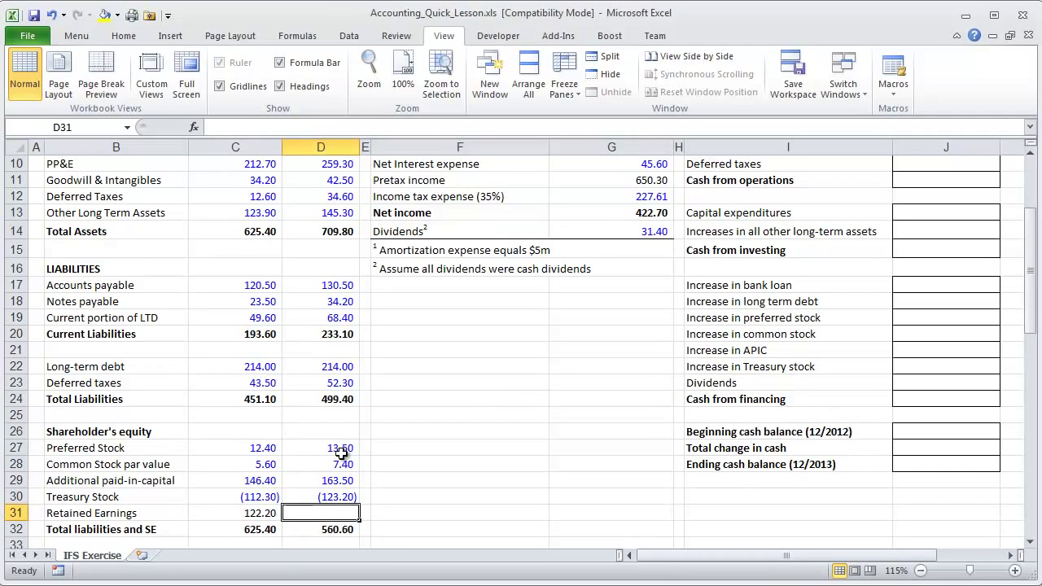
Check the blank 12/31/13 Total Current Assets and cash flow depreciation cells, and inspect the Net Income formula in J4.
{"action": "scroll", "coordinate": [340, 460], "scroll_direction": "up", "scroll_amount": 3}
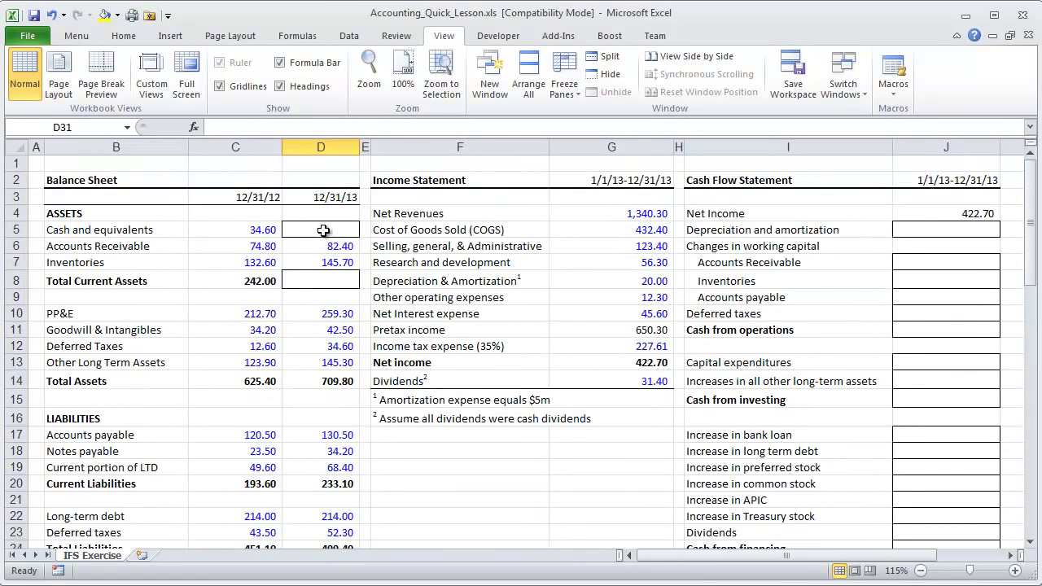
{"action": "left_click", "coordinate": [312, 280]}
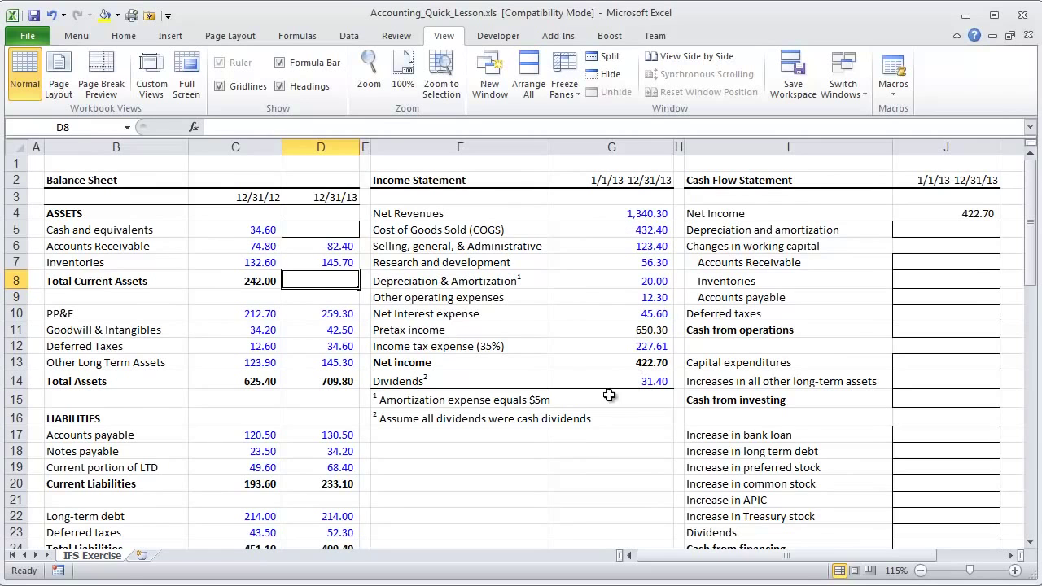
{"action": "left_click", "coordinate": [915, 228]}
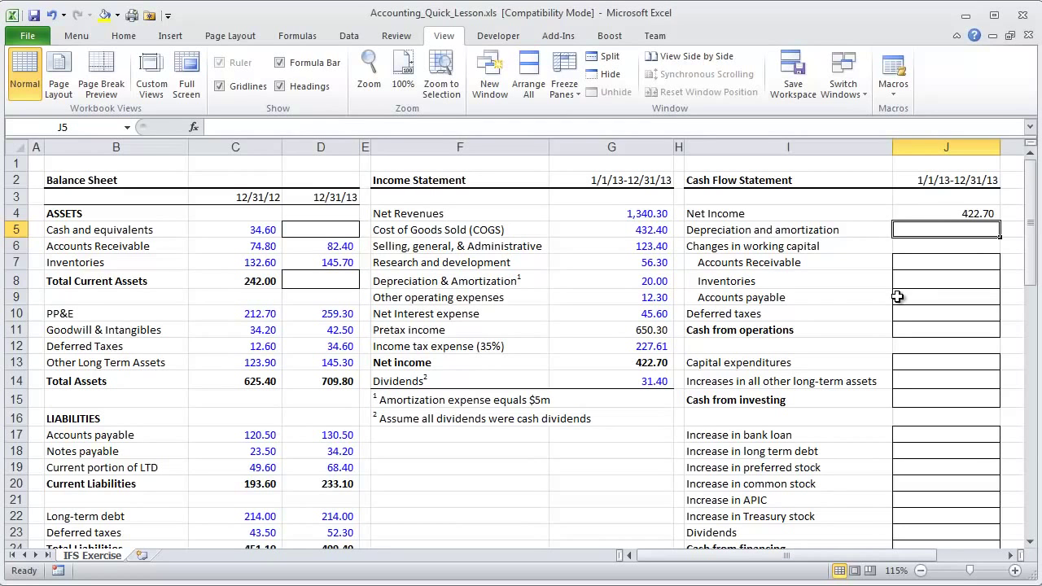
{"action": "left_click", "coordinate": [926, 218]}
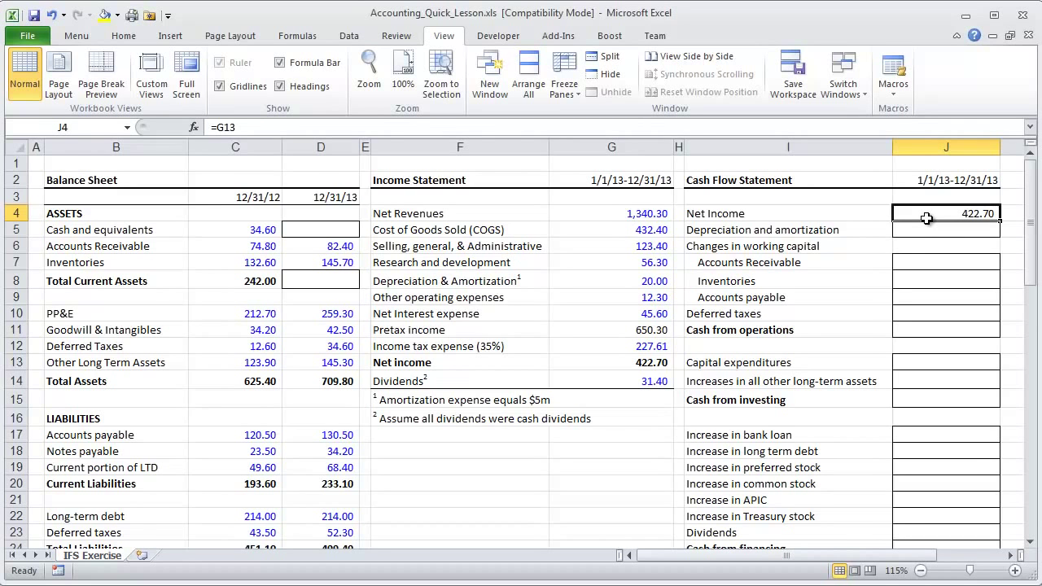
{"action": "double_click", "coordinate": [926, 218]}
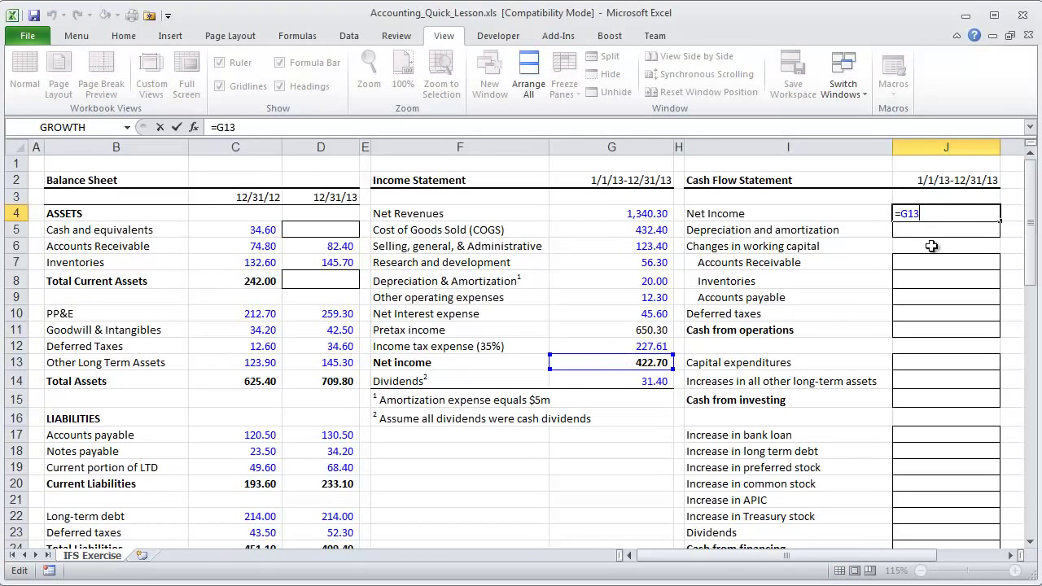
{"action": "key", "text": "ctrl+Return"}
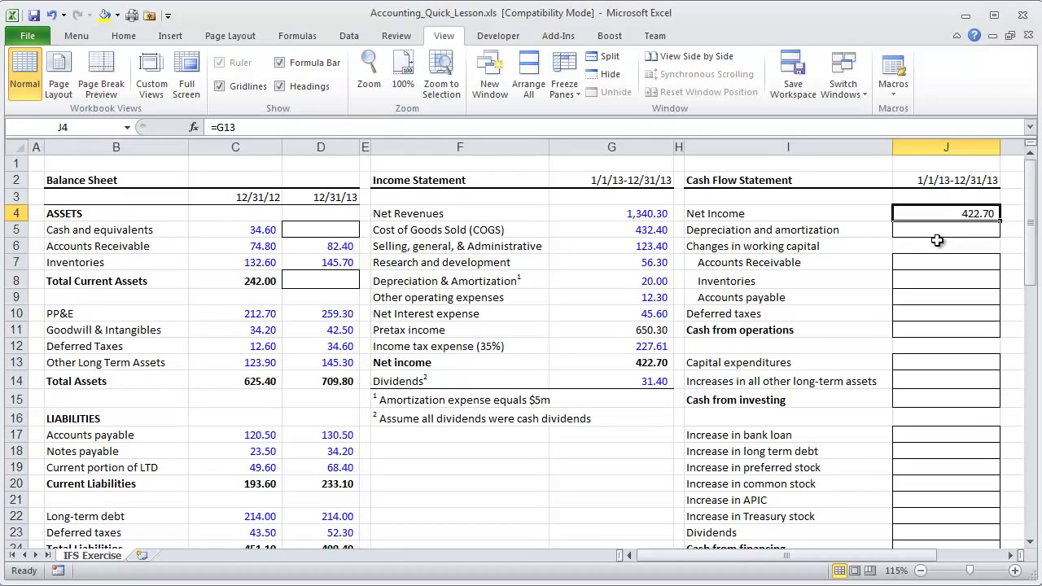
Trace Net Income from the Income Statement row to its linked formula in J4 and on to the Cash from operations cell.
{"action": "left_click", "coordinate": [906, 328]}
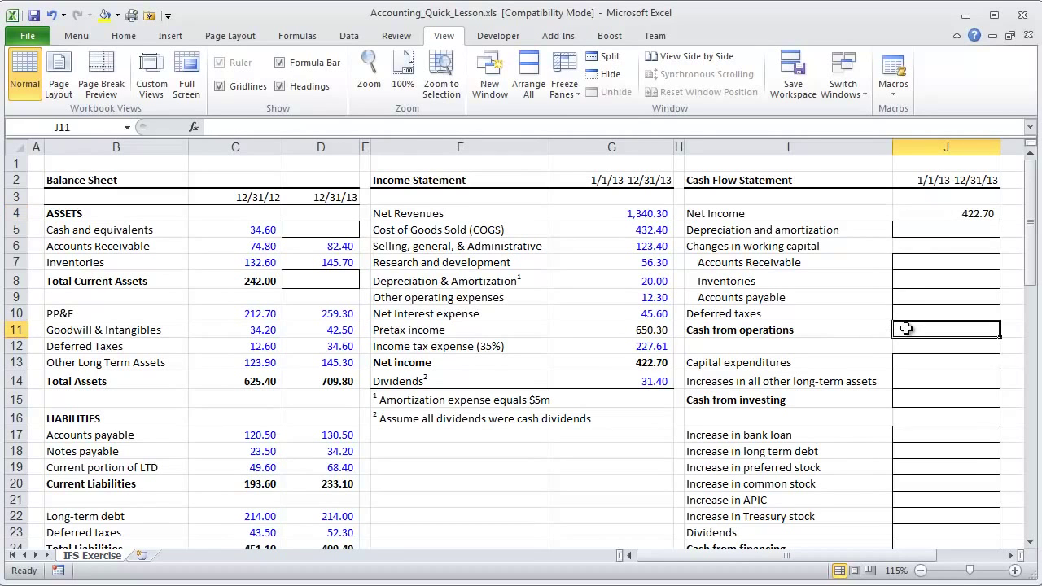
{"action": "left_click_drag", "start_coordinate": [631, 362], "coordinate": [458, 360]}
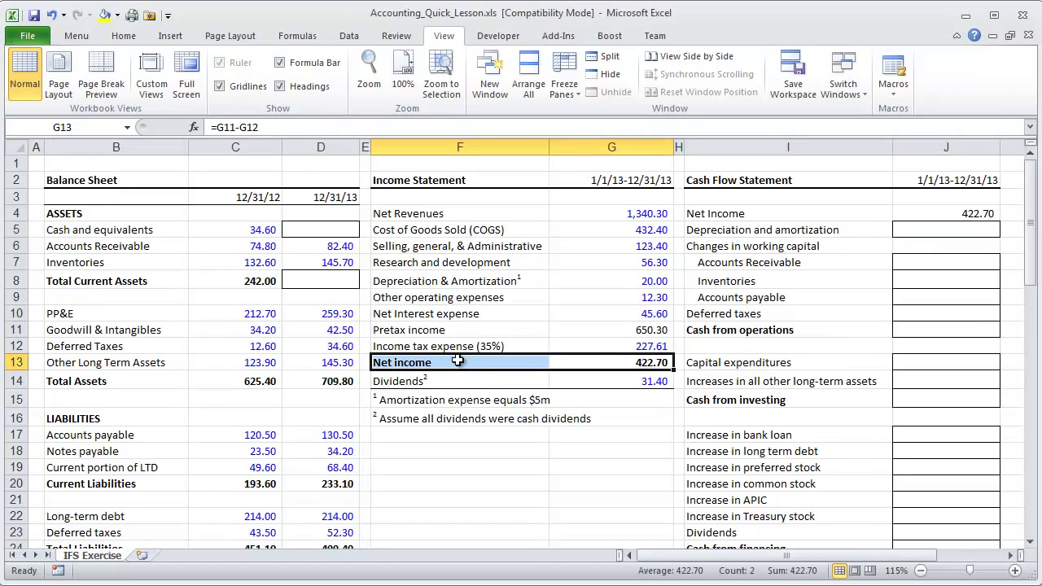
{"action": "left_click", "coordinate": [966, 216]}
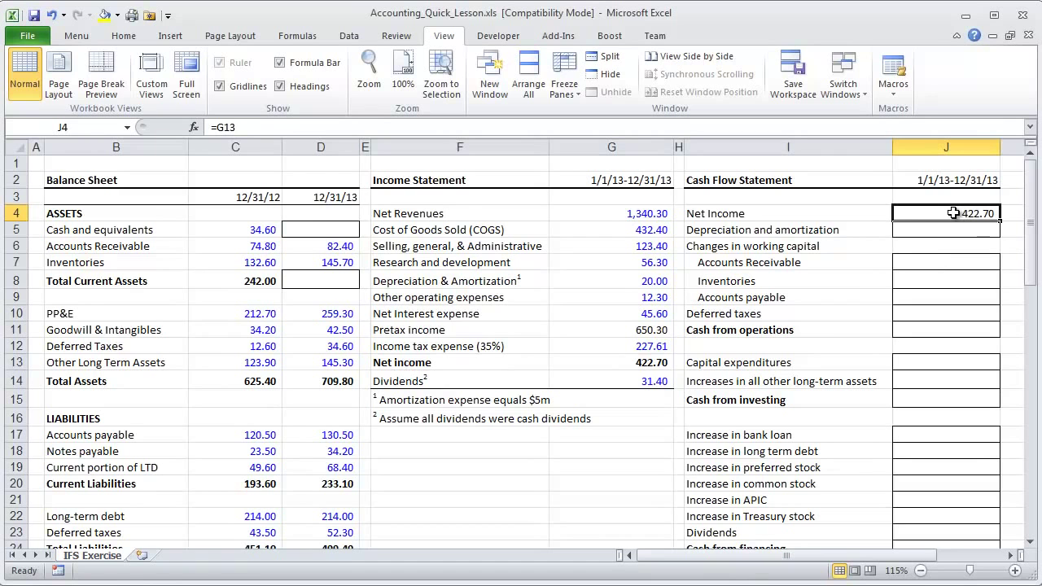
{"action": "double_click", "coordinate": [954, 213]}
{"action": "key", "text": "Escape"}
{"action": "left_click", "coordinate": [910, 328]}
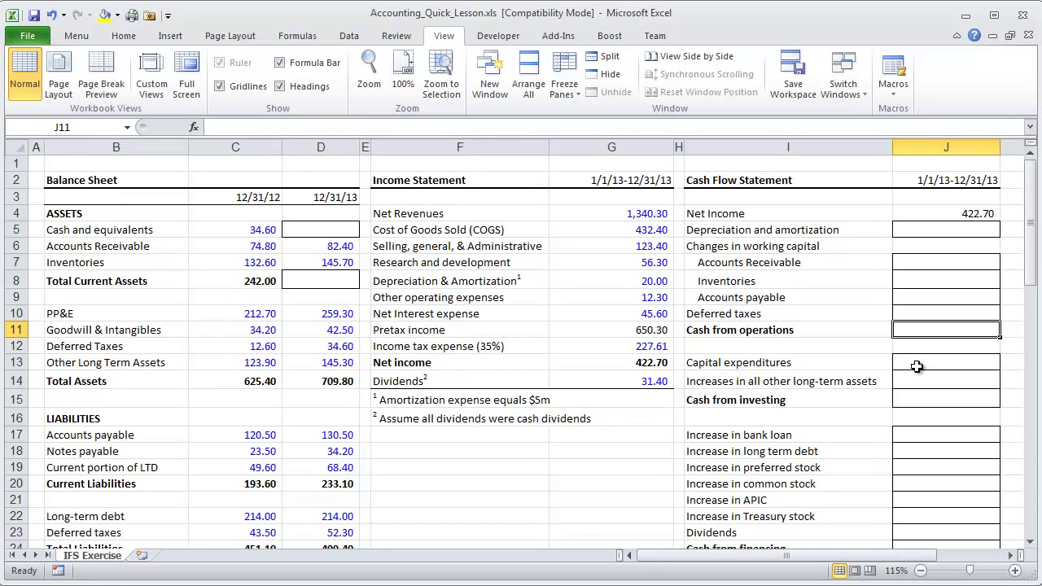
Review the operating and financing sections of the Cash Flow Statement, the Total change in cash cell and the 12/31/13 cash cell.
{"action": "left_click_drag", "start_coordinate": [898, 435], "coordinate": [905, 480]}
{"action": "left_click_drag", "start_coordinate": [931, 329], "coordinate": [924, 221]}
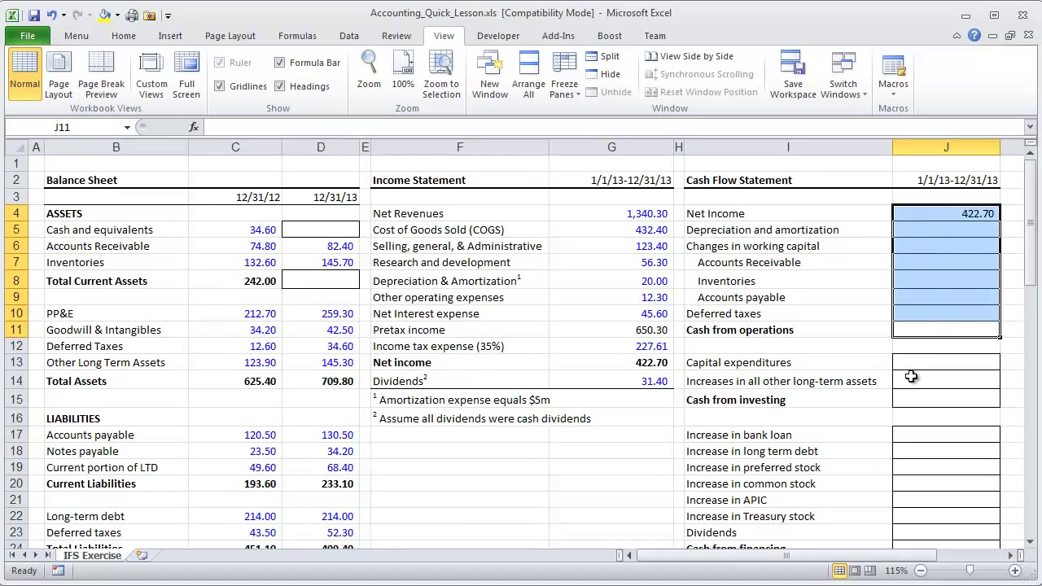
{"action": "scroll", "coordinate": [908, 406], "scroll_direction": "down", "scroll_amount": 1}
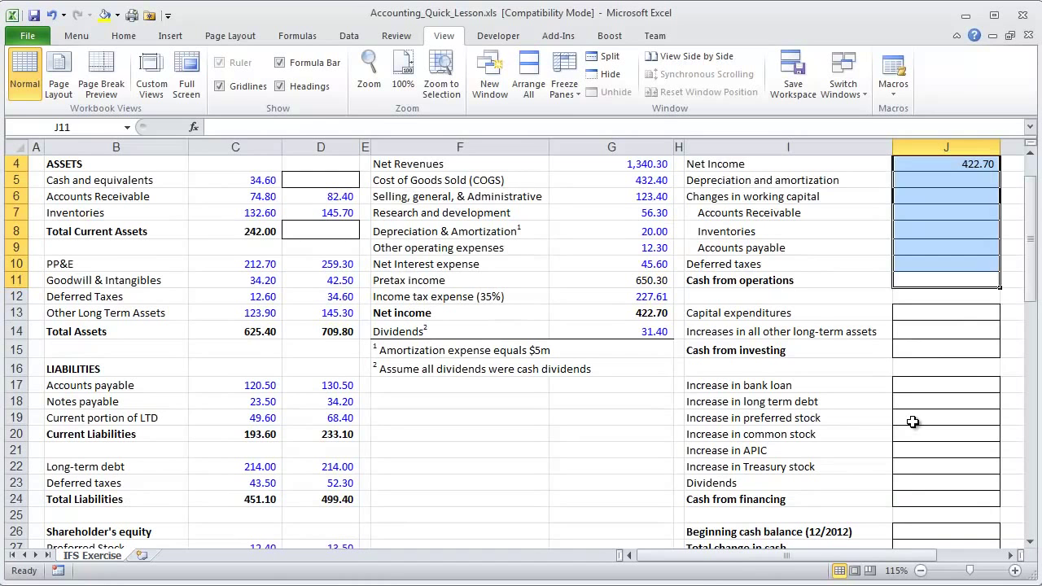
{"action": "scroll", "coordinate": [903, 485], "scroll_direction": "down", "scroll_amount": 1}
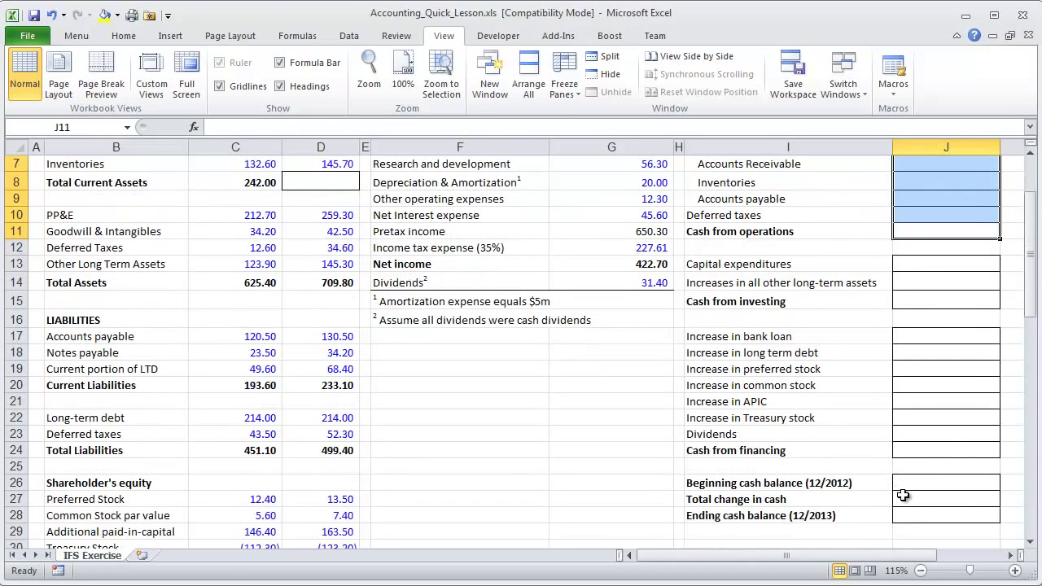
{"action": "left_click", "coordinate": [915, 499]}
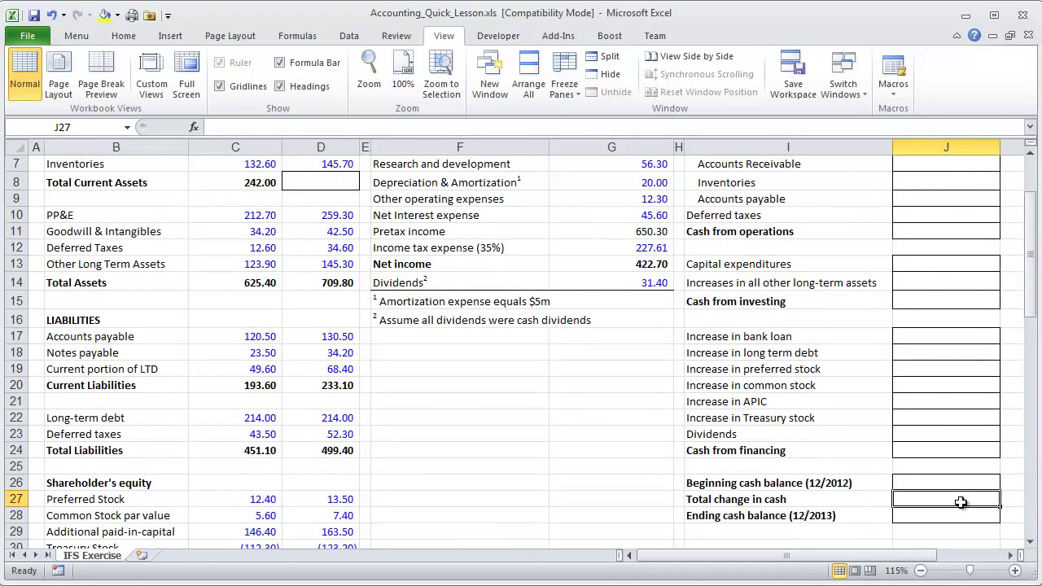
{"action": "scroll", "coordinate": [961, 503], "scroll_direction": "up", "scroll_amount": 2}
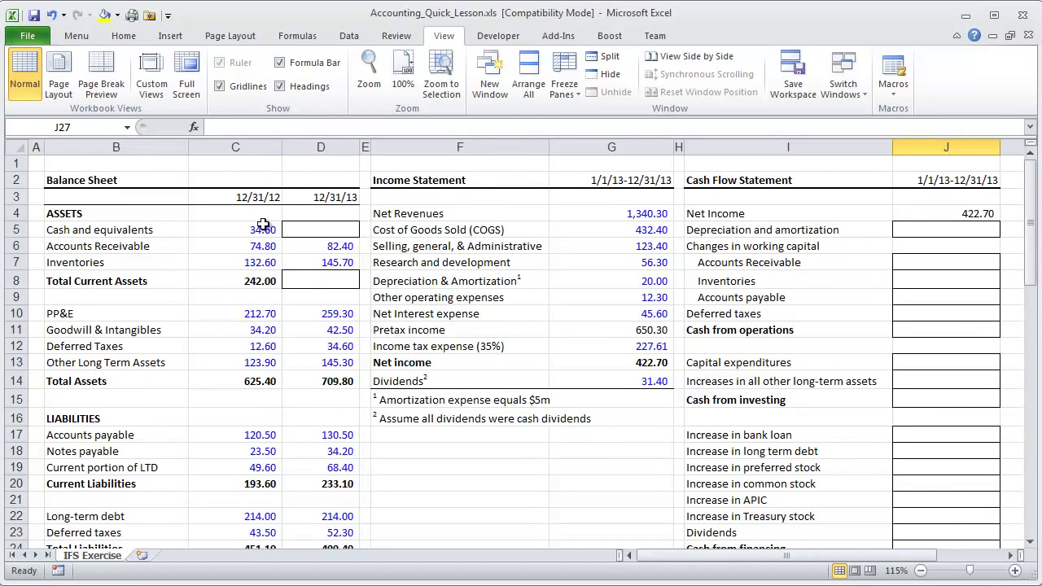
{"action": "left_click", "coordinate": [301, 231]}
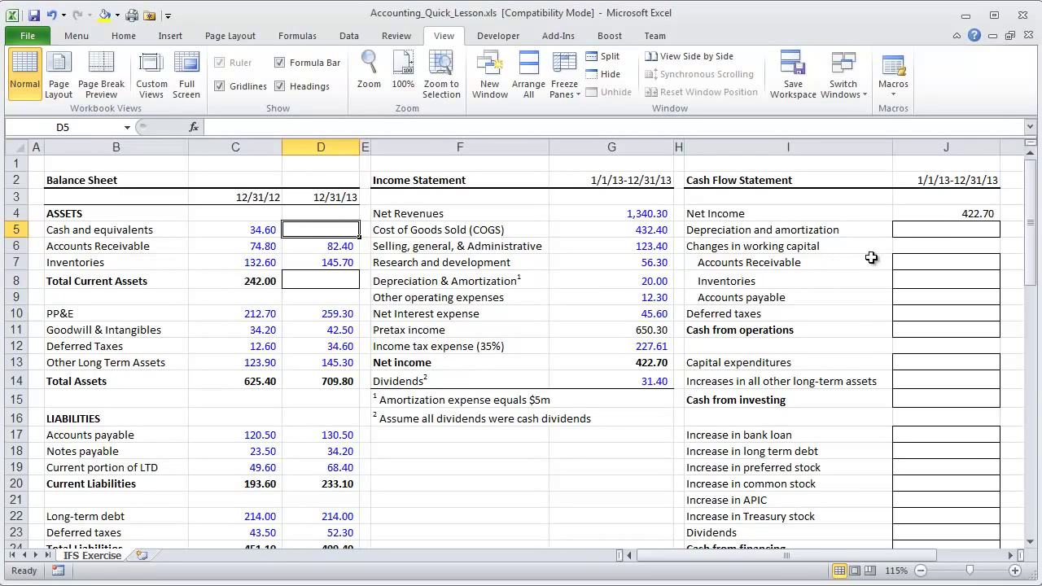
Link Depreciation and amortization cell J5 to the Income Statement's Depreciation & Amortization with =G8, and check the source and net income cells.
{"action": "left_click", "coordinate": [930, 230]}
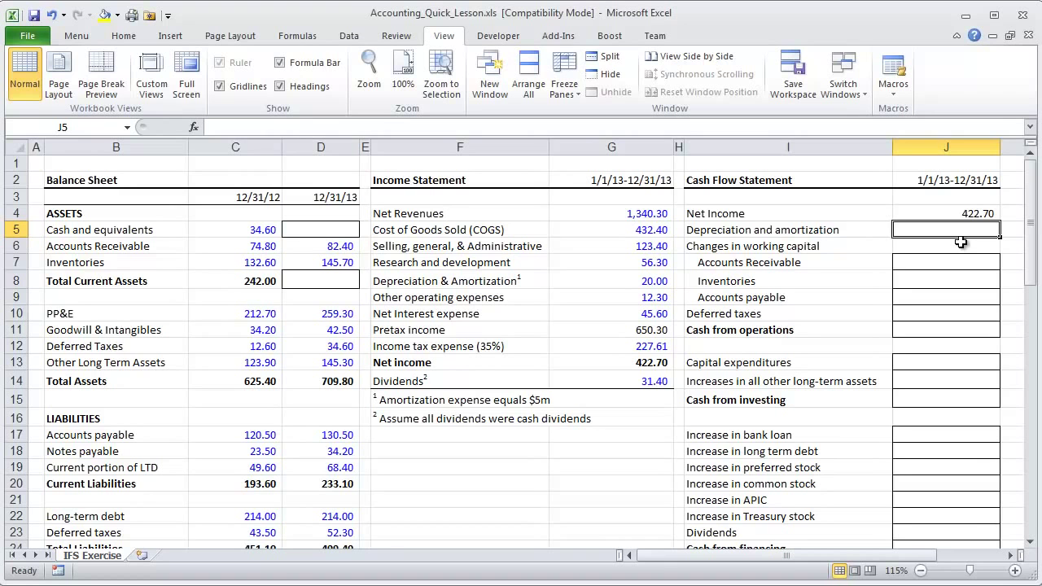
{"action": "type", "text": "="}
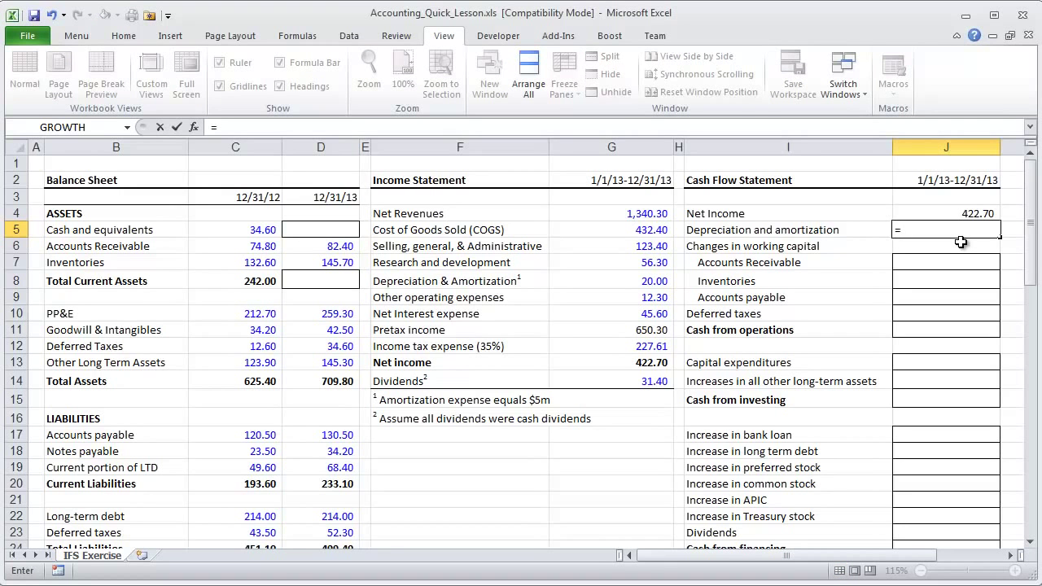
{"action": "key", "text": "Left"}
{"action": "key", "text": "Left"}
{"action": "key", "text": "Left"}
{"action": "key", "text": "Down"}
{"action": "key", "text": "Down"}
{"action": "key", "text": "Down"}
{"action": "key", "text": "ctrl+Return"}
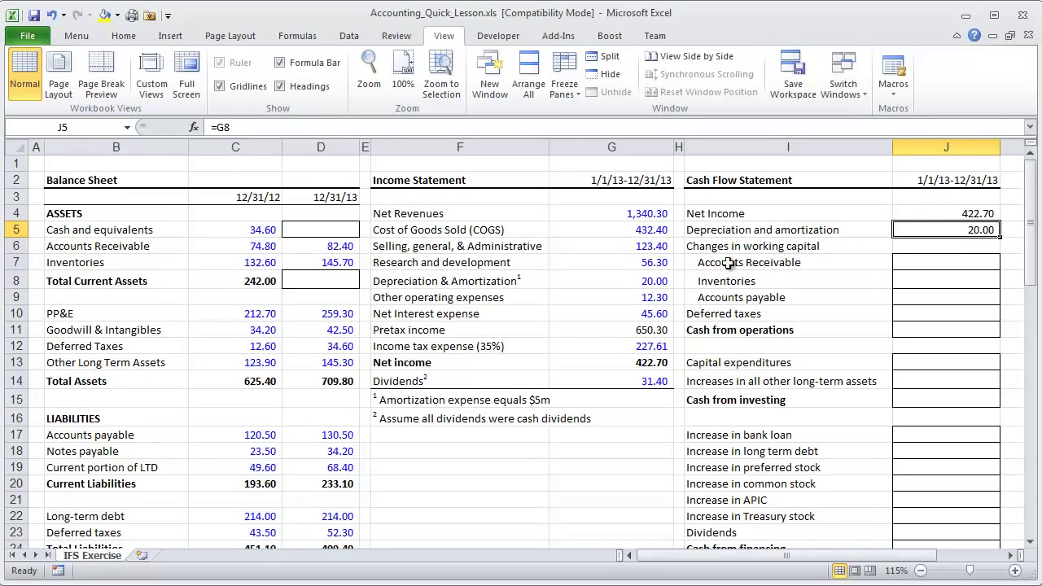
{"action": "left_click", "coordinate": [635, 281]}
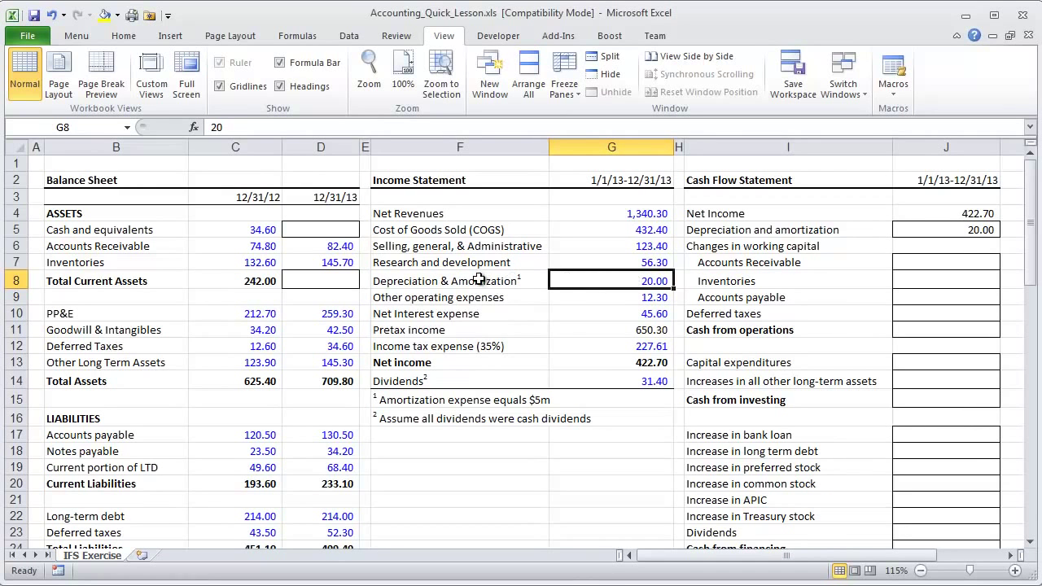
{"action": "left_click", "coordinate": [639, 365]}
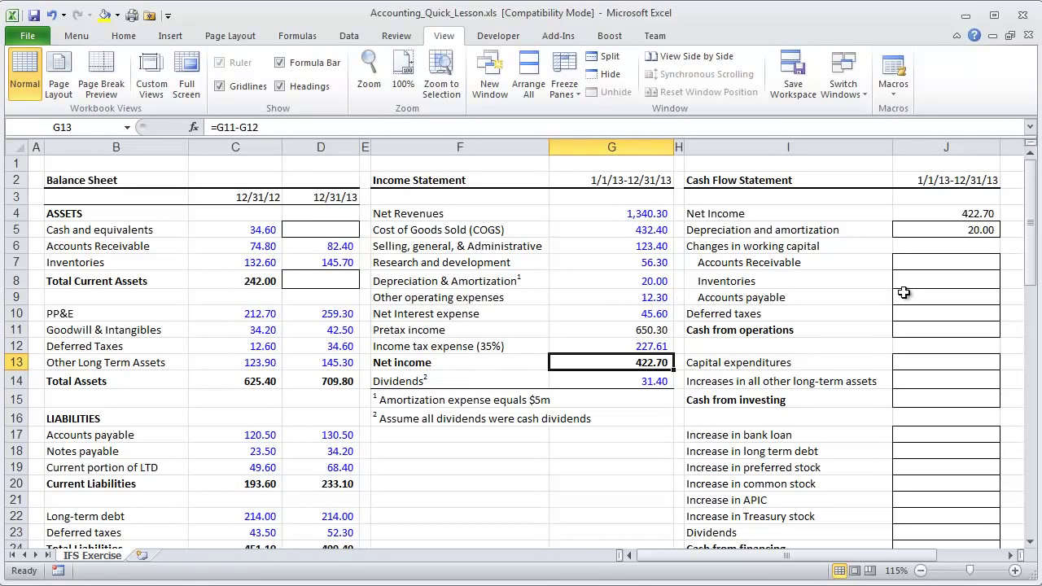
Total Cash from operations in J11 with =SUM(J4:J10).
{"action": "left_click", "coordinate": [961, 232]}
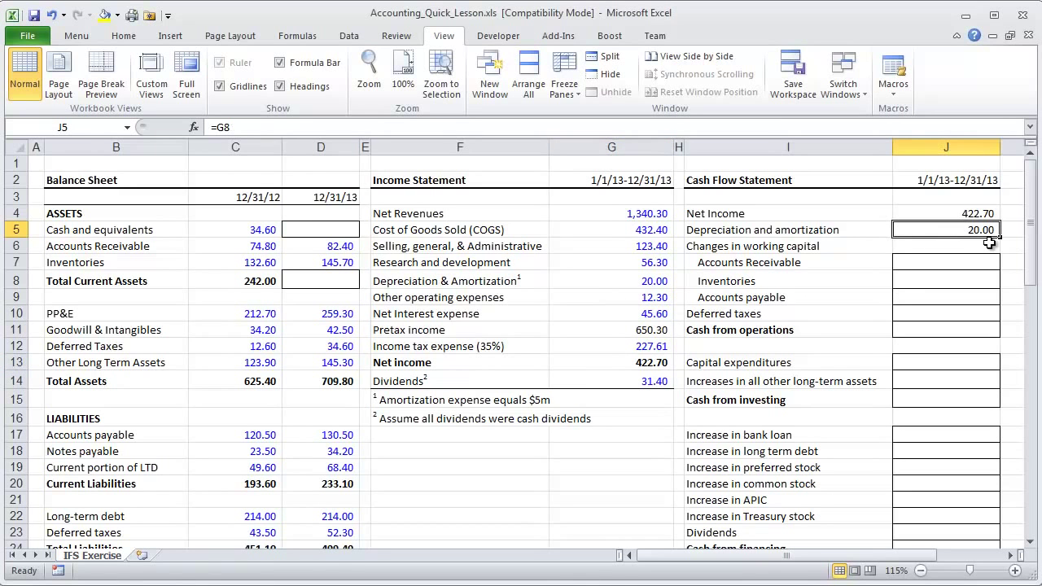
{"action": "key", "text": "Down"}
{"action": "key", "text": "Down"}
{"action": "key", "text": "Down"}
{"action": "key", "text": "Down"}
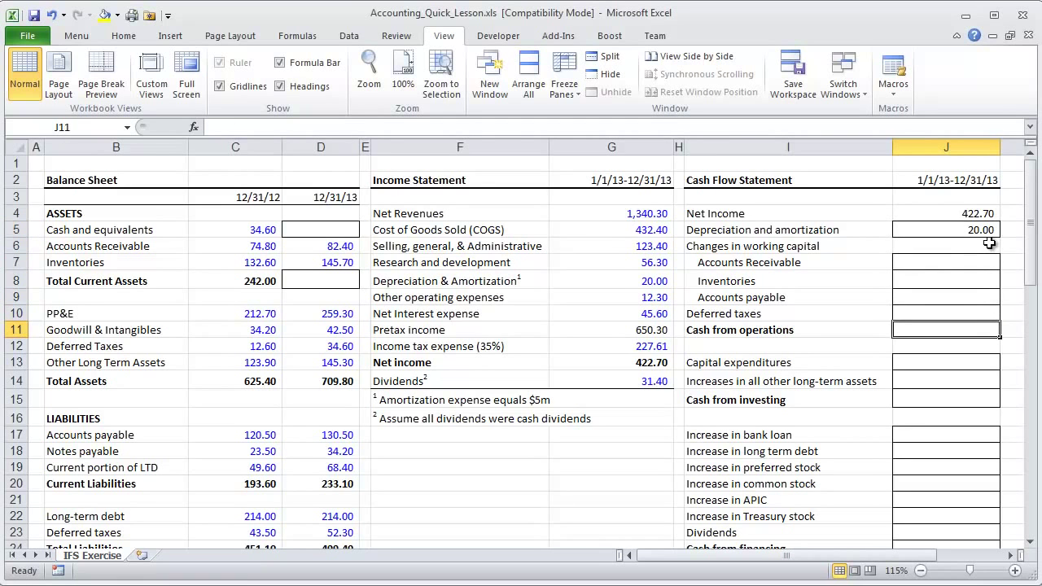
{"action": "key", "text": "alt+equal"}
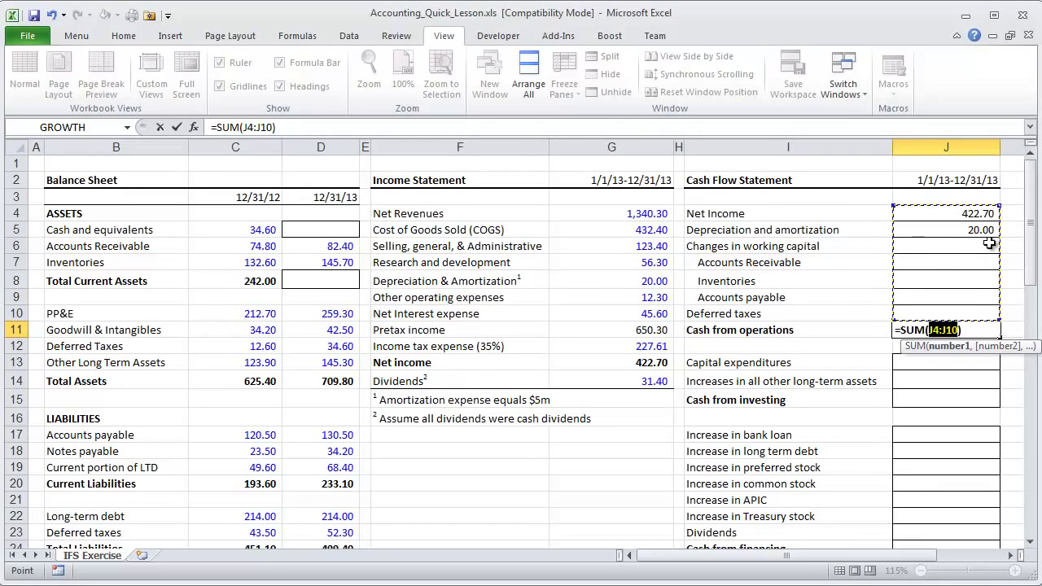
{"action": "key", "text": "ctrl+Return"}
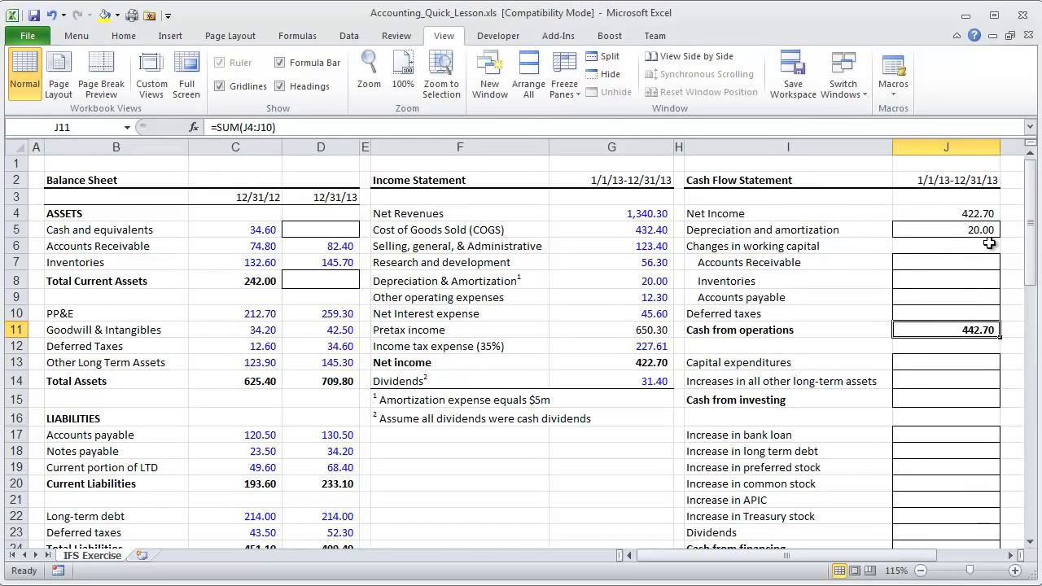
Clear the Depreciation and amortization cell J5 and re-enter its link to Income Statement cell G8.
{"action": "left_click", "coordinate": [986, 229]}
{"action": "key", "text": "Delete"}
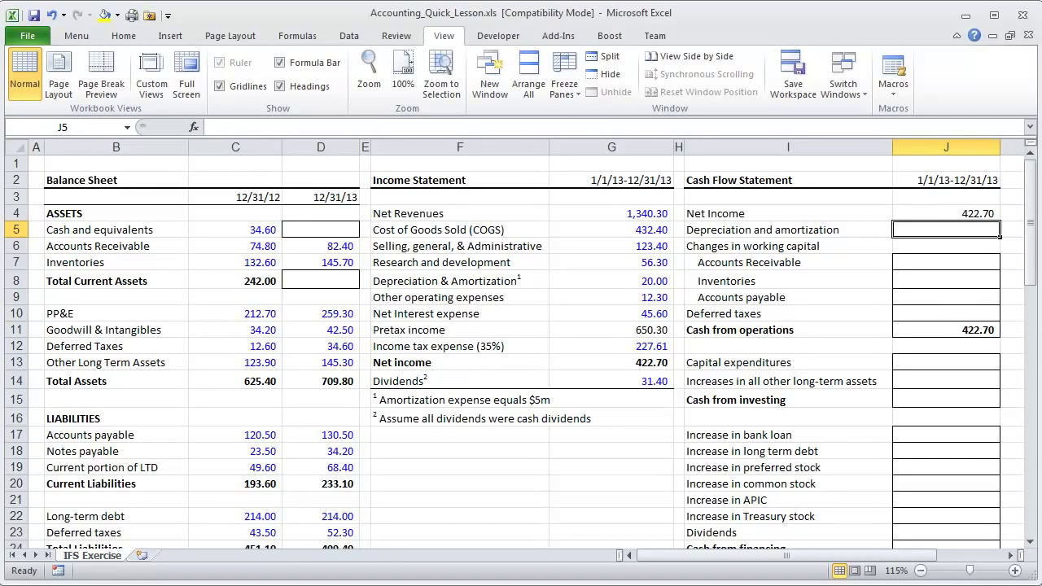
{"action": "type", "text": "="}
{"action": "key", "text": "Left"}
{"action": "key", "text": "Left"}
{"action": "key", "text": "Left"}
{"action": "key", "text": "Left"}
{"action": "key", "text": "Right"}
{"action": "key", "text": "Down"}
{"action": "key", "text": "Down"}
{"action": "key", "text": "Down"}
{"action": "key", "text": "ctrl+Return"}
Examine the two years' Accounts Receivable, Inventories and Accounts payable balances behind the changes in working capital.
{"action": "left_click", "coordinate": [946, 246]}
{"action": "key", "text": "Down"}
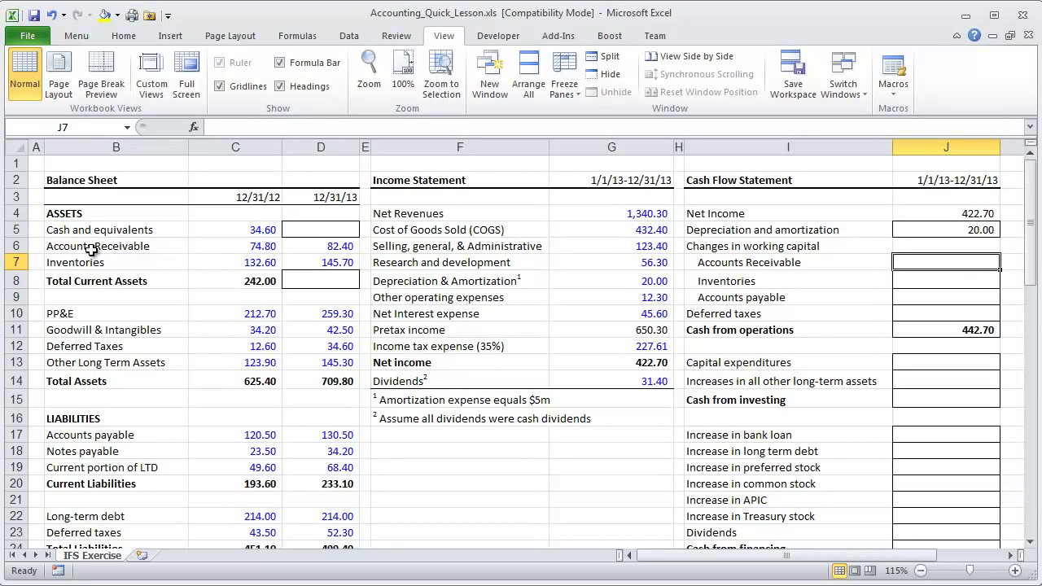
{"action": "left_click_drag", "start_coordinate": [92, 249], "coordinate": [297, 247]}
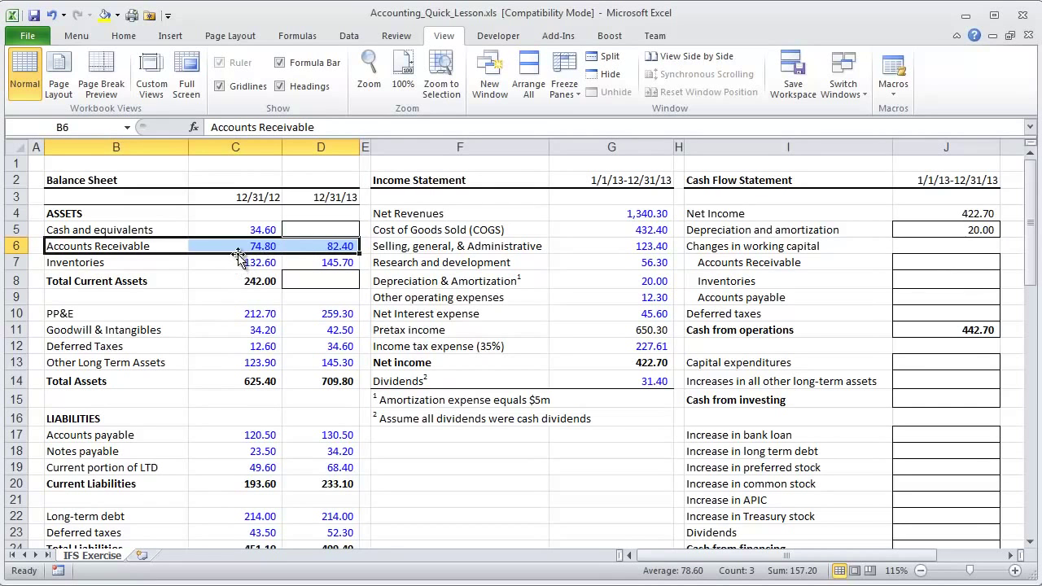
{"action": "left_click_drag", "start_coordinate": [154, 263], "coordinate": [342, 265]}
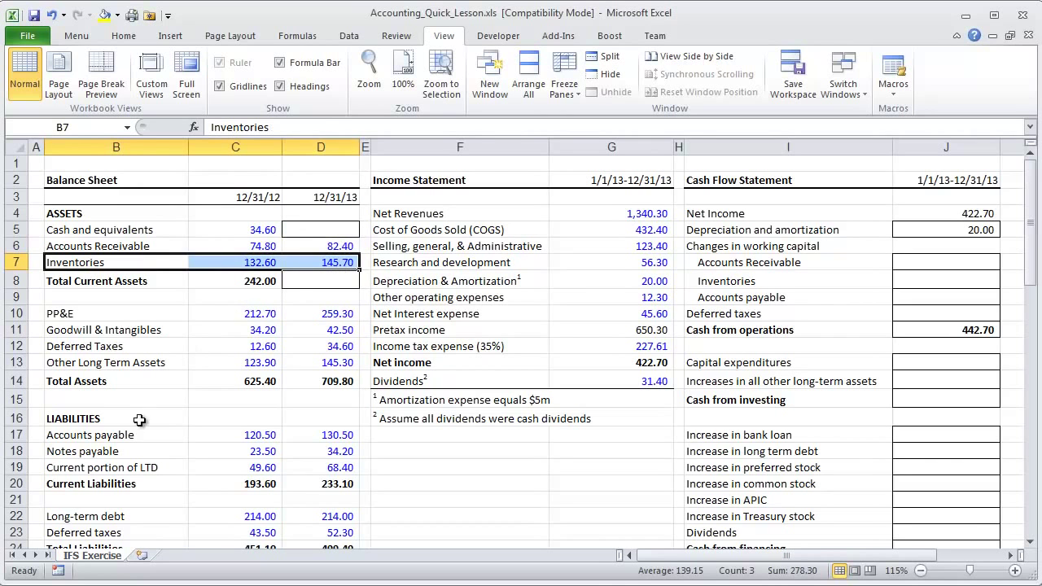
{"action": "left_click_drag", "start_coordinate": [122, 435], "coordinate": [318, 436]}
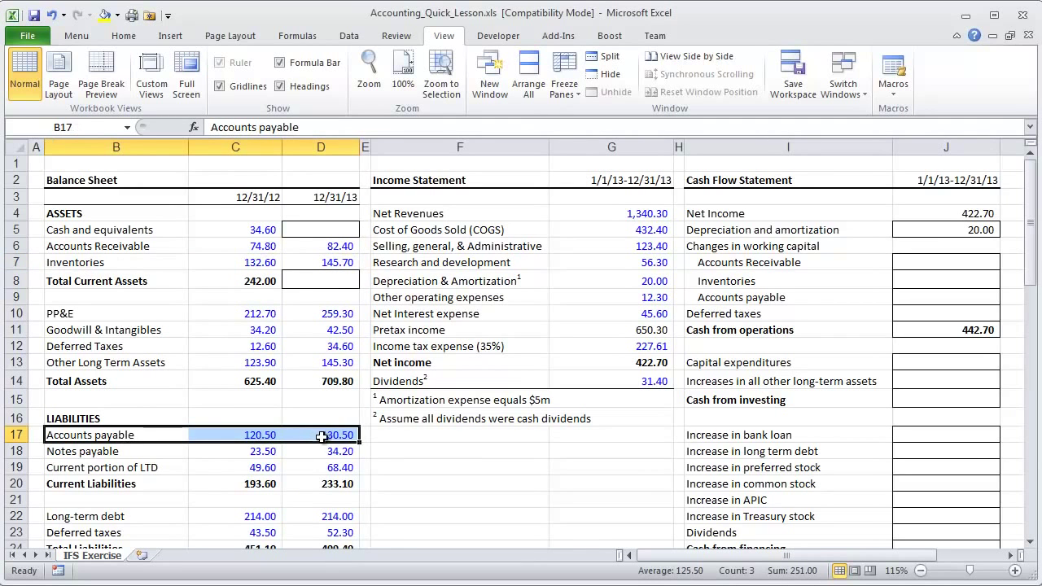
{"action": "left_click", "coordinate": [923, 269]}
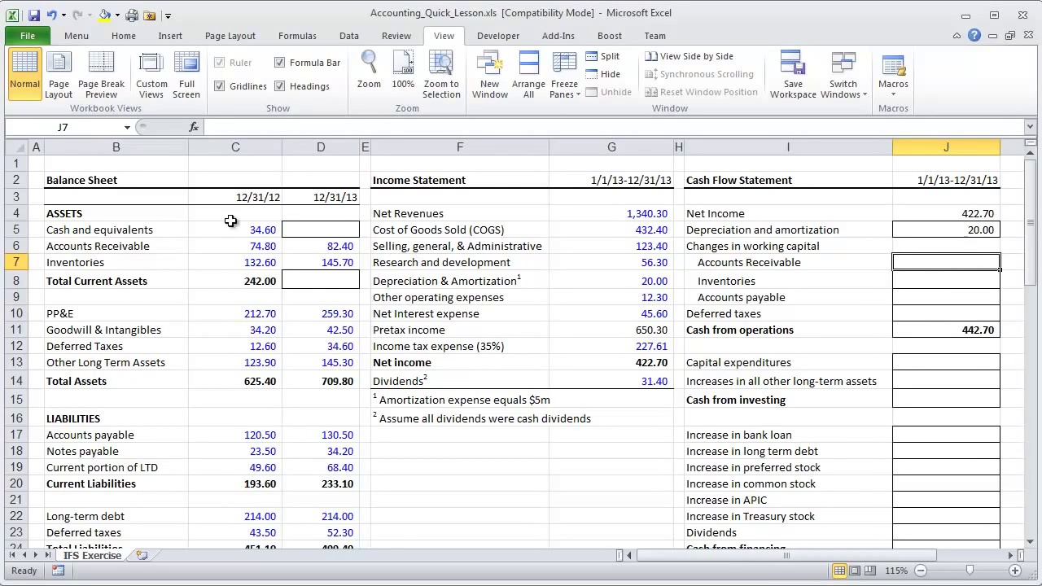
Compare the 12/31/12 and 12/31/13 Accounts Receivable balances with Net Revenues to determine the cash effect for cell J7.
{"action": "left_click", "coordinate": [252, 251]}
{"action": "left_click_drag", "start_coordinate": [252, 251], "coordinate": [342, 249]}
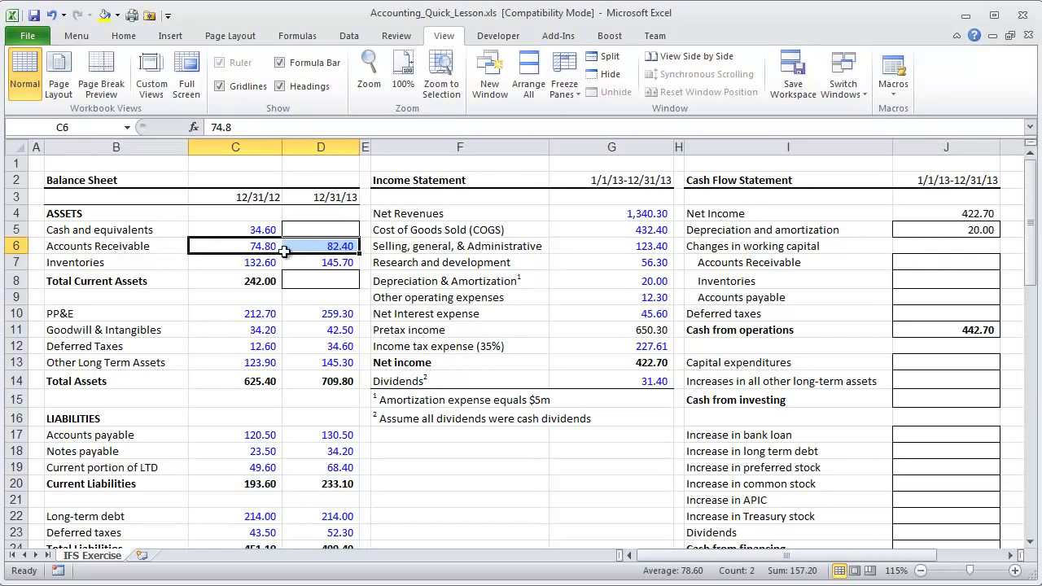
{"action": "left_click", "coordinate": [913, 263]}
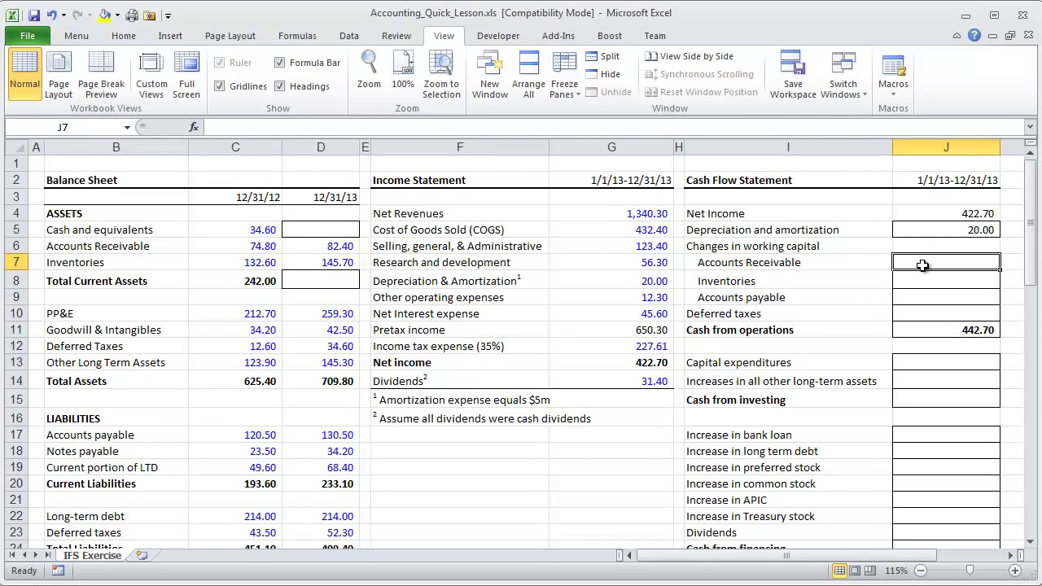
{"action": "left_click", "coordinate": [248, 247]}
{"action": "left_click_drag", "start_coordinate": [274, 246], "coordinate": [302, 246]}
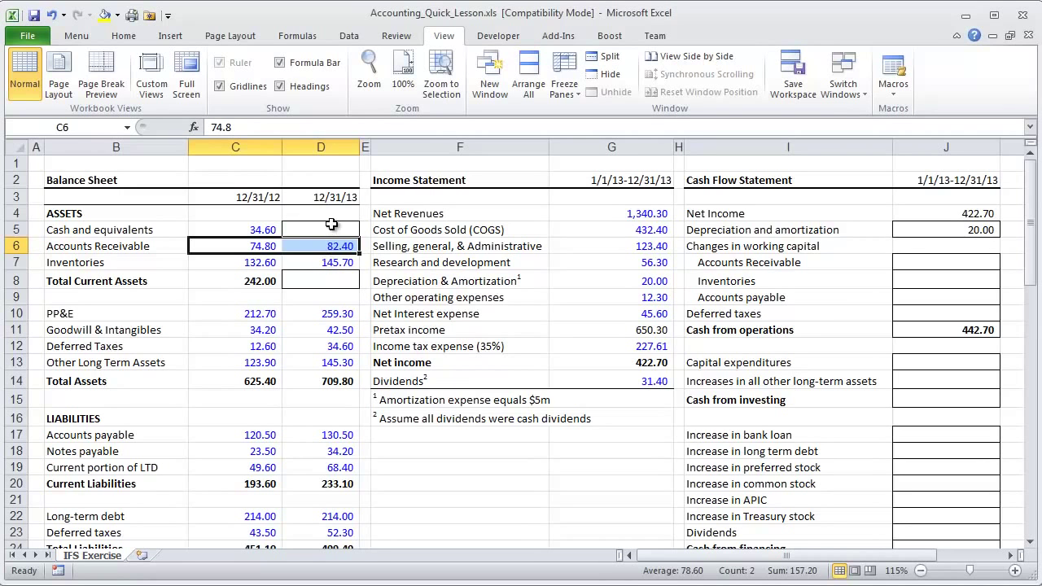
{"action": "left_click", "coordinate": [606, 213]}
{"action": "left_click_drag", "start_coordinate": [502, 213], "coordinate": [575, 214]}
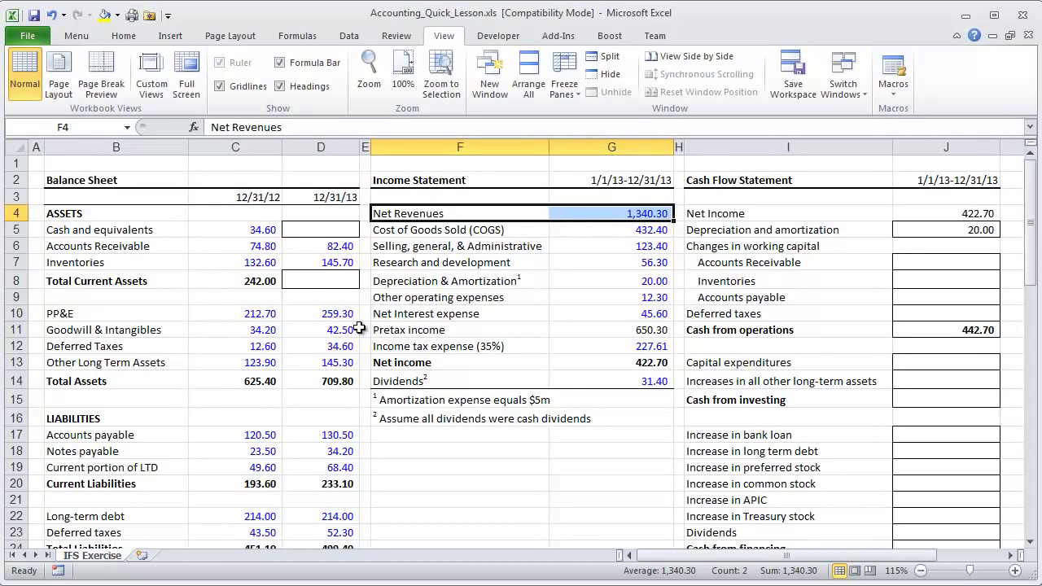
{"action": "left_click_drag", "start_coordinate": [245, 245], "coordinate": [293, 246]}
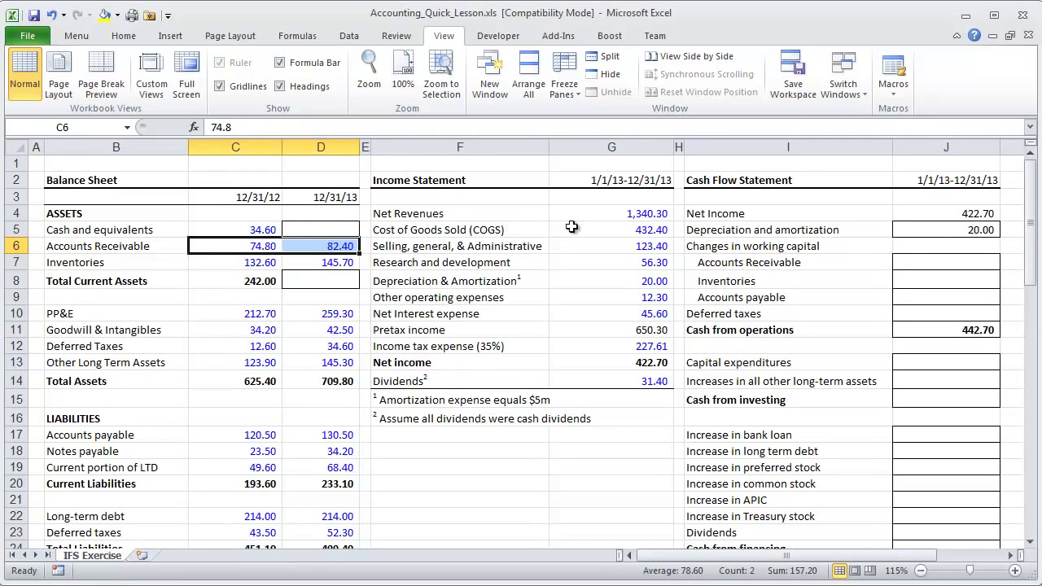
{"action": "left_click", "coordinate": [616, 214]}
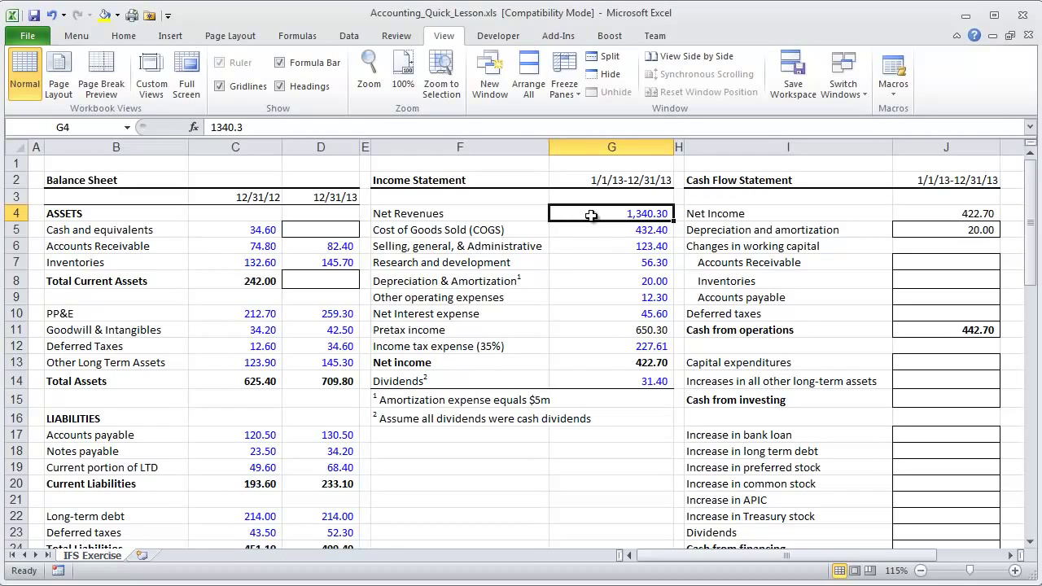
{"action": "left_click_drag", "start_coordinate": [244, 247], "coordinate": [368, 252]}
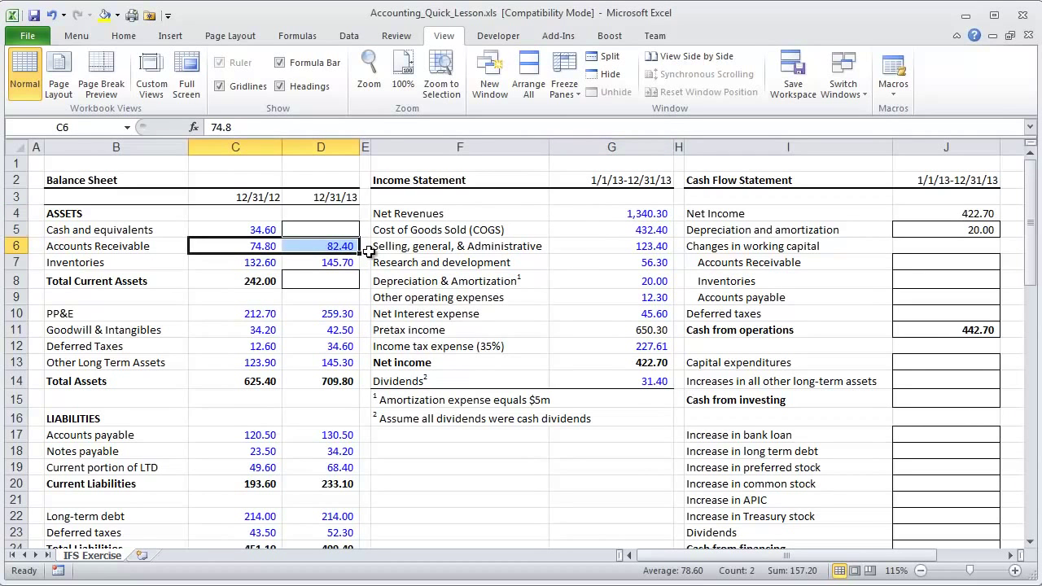
{"action": "left_click", "coordinate": [590, 215]}
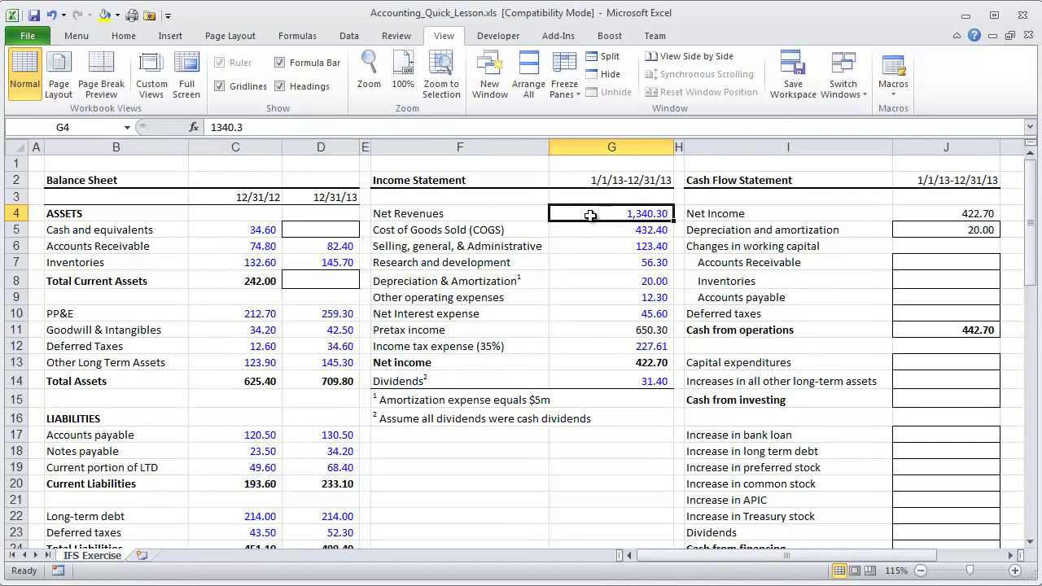
{"action": "left_click", "coordinate": [498, 217]}
{"action": "left_click_drag", "start_coordinate": [551, 215], "coordinate": [564, 215]}
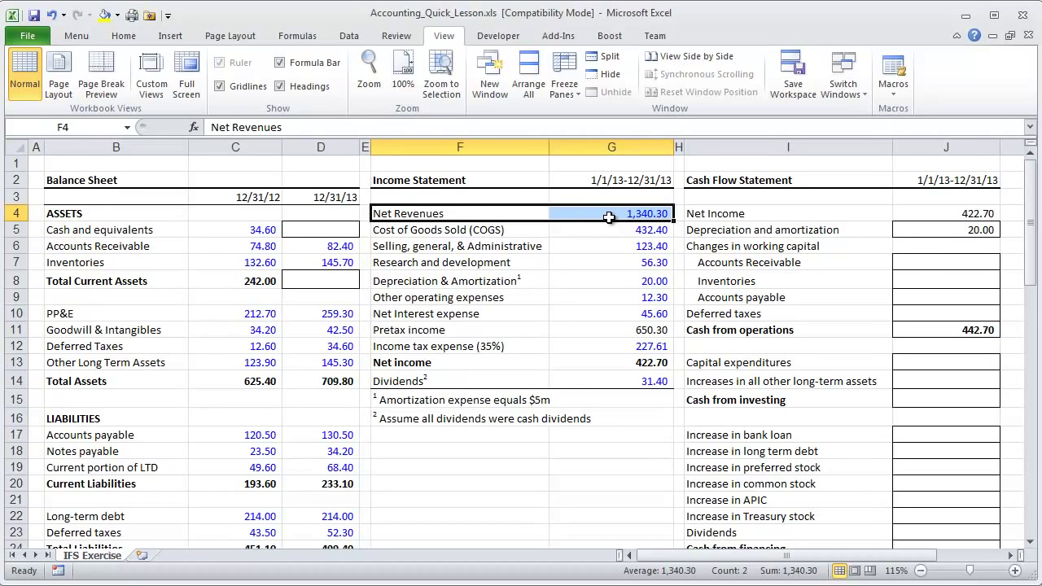
{"action": "left_click", "coordinate": [925, 263]}
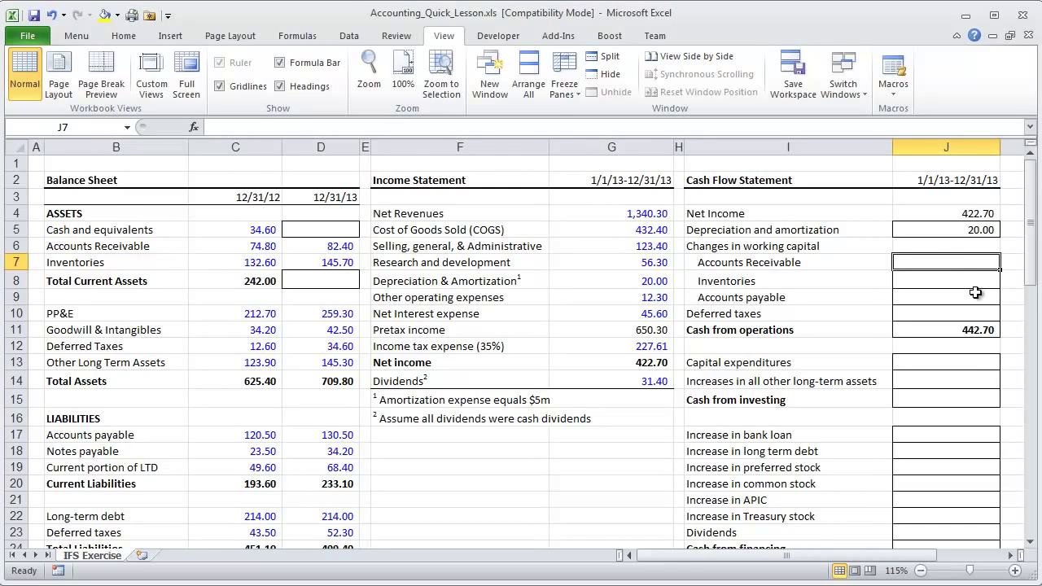
Calculate the Accounts Receivable change in J7 of the Cash Flow Statement with =C6-D6.
{"action": "type", "text": "="}
{"action": "key", "text": "Left"}
{"action": "key", "text": "Left"}
{"action": "key", "text": "Left"}
{"action": "key", "text": "Left"}
{"action": "key", "text": "Left"}
{"action": "key", "text": "Left"}
{"action": "key", "text": "Left"}
{"action": "key", "text": "Up"}
{"action": "type", "text": "-"}
{"action": "key", "text": "Left"}
{"action": "key", "text": "Left"}
{"action": "key", "text": "Left"}
{"action": "key", "text": "Left"}
{"action": "key", "text": "Left"}
{"action": "key", "text": "Up"}
{"action": "key", "text": "Left"}
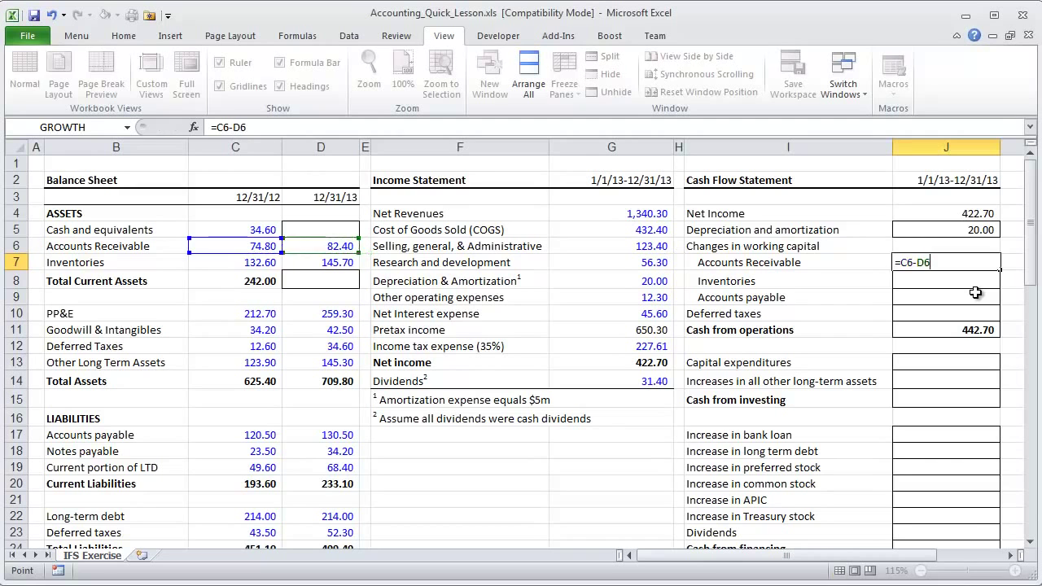
{"action": "key", "text": "ctrl+Return"}
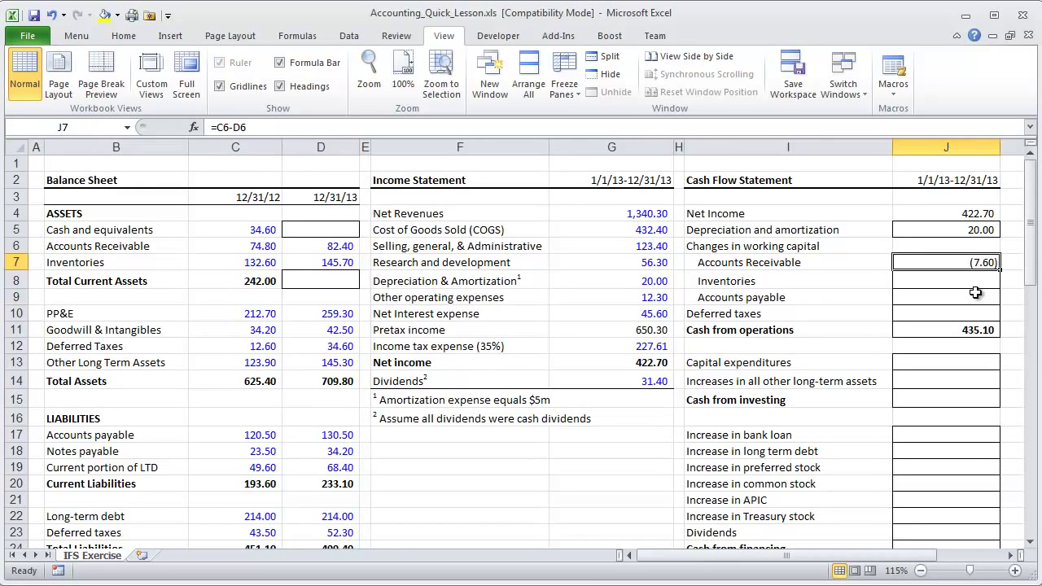
{"action": "left_click", "coordinate": [651, 214]}
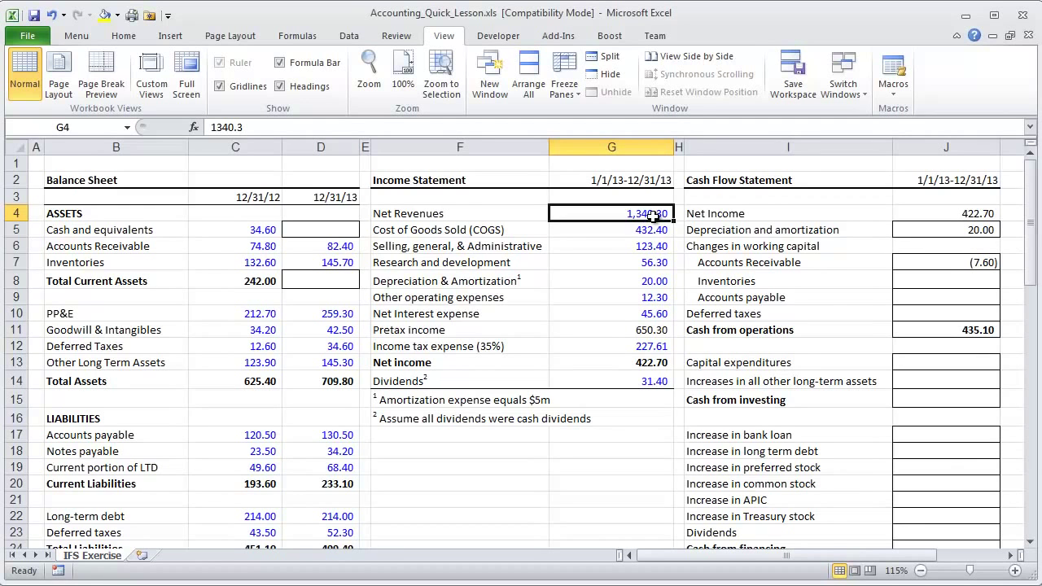
{"action": "left_click", "coordinate": [639, 370]}
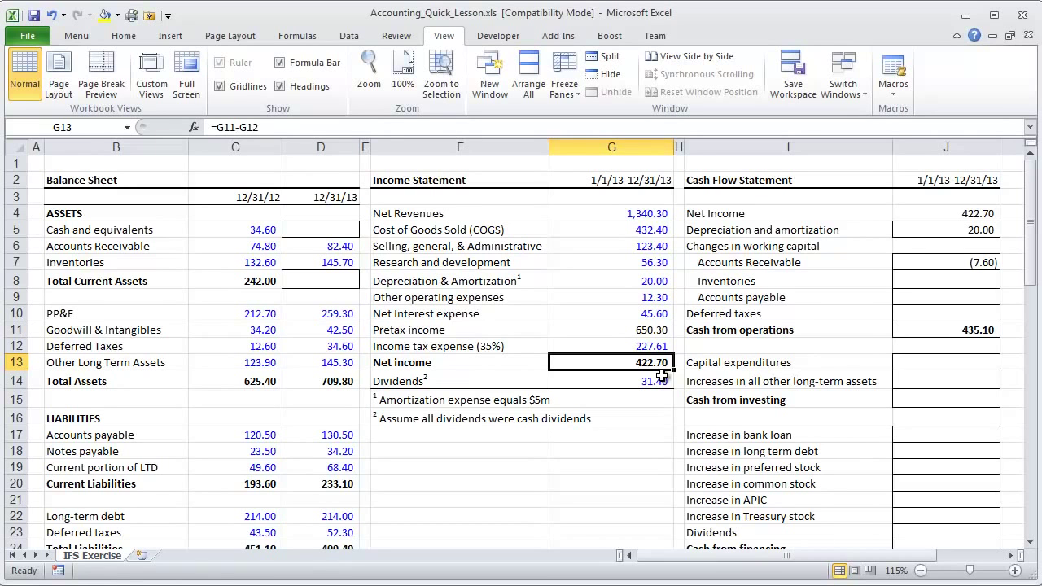
Calculate the Inventories change in J8 with =C7-D7.
{"action": "left_click", "coordinate": [900, 281]}
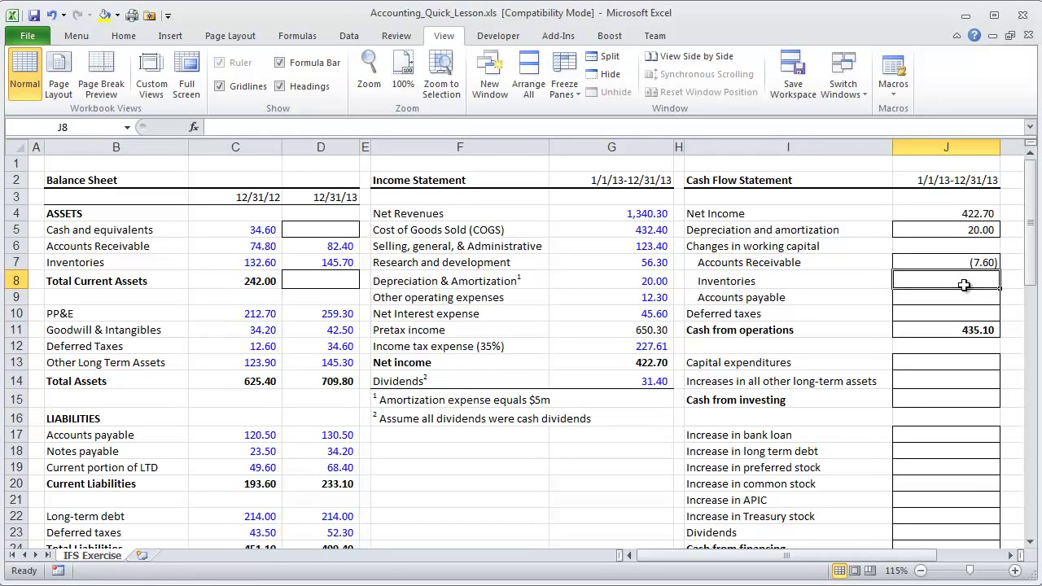
{"action": "type", "text": "="}
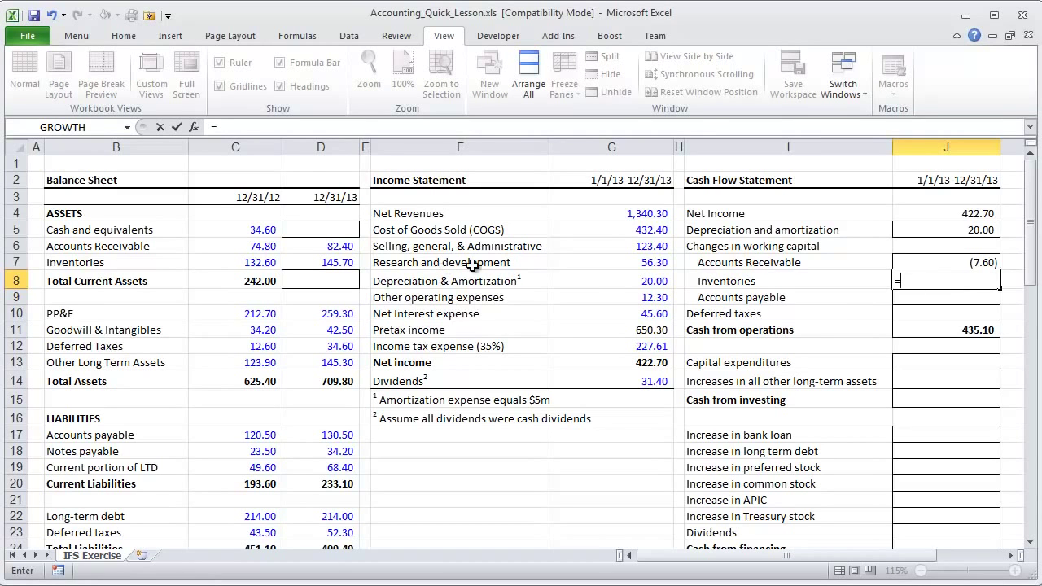
{"action": "key", "text": "Left"}
{"action": "key", "text": "Left"}
{"action": "key", "text": "Left"}
{"action": "key", "text": "Left"}
{"action": "key", "text": "Left"}
{"action": "key", "text": "Left"}
{"action": "key", "text": "Up"}
{"action": "key", "text": "Left"}
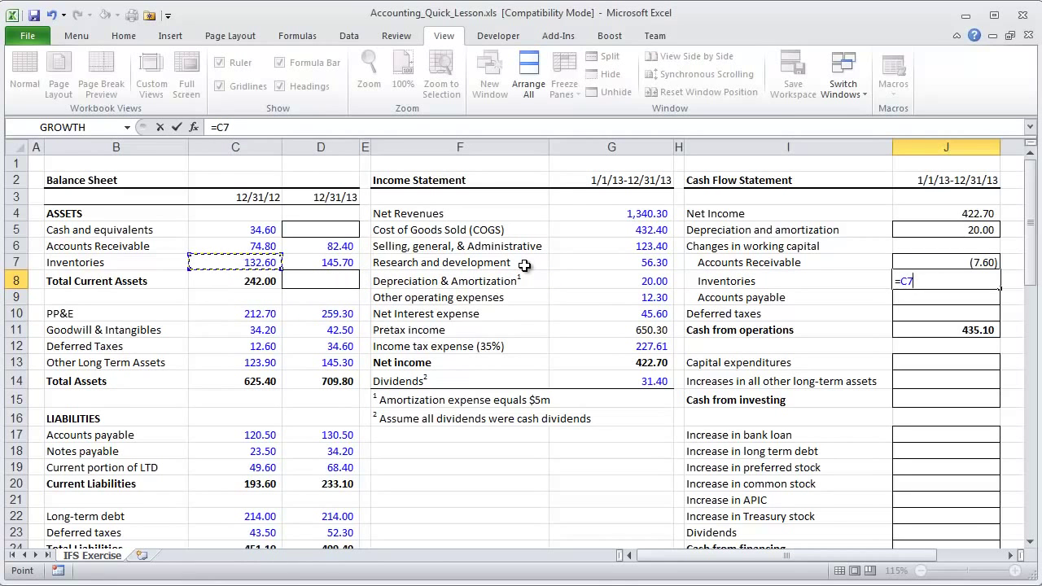
{"action": "type", "text": "-"}
{"action": "key", "text": "Left"}
{"action": "key", "text": "Left"}
{"action": "key", "text": "Left"}
{"action": "key", "text": "Left"}
{"action": "key", "text": "Left"}
{"action": "key", "text": "Left"}
{"action": "key", "text": "Up"}
{"action": "key", "text": "ctrl+Return"}
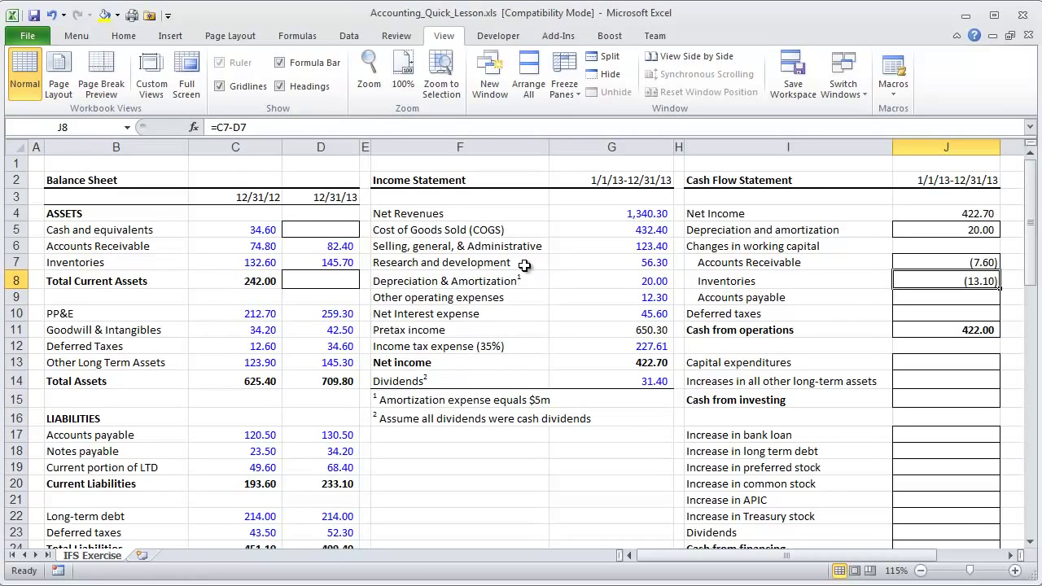
Calculate the Accounts payable change in J9 as the 12/31/13 balance minus the 12/31/12 balance, =D17-C17.
{"action": "key", "text": "Return"}
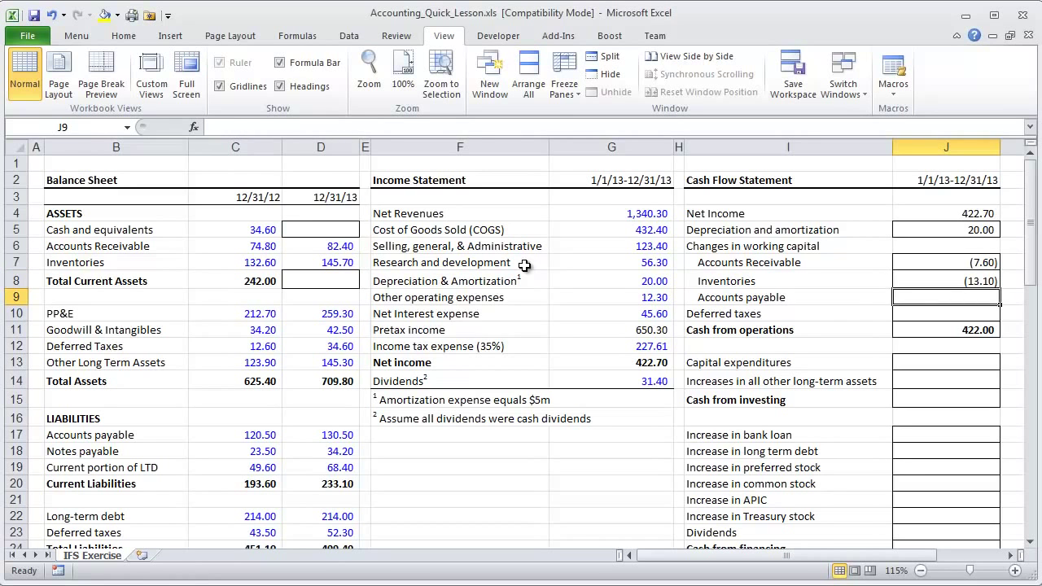
{"action": "type", "text": "="}
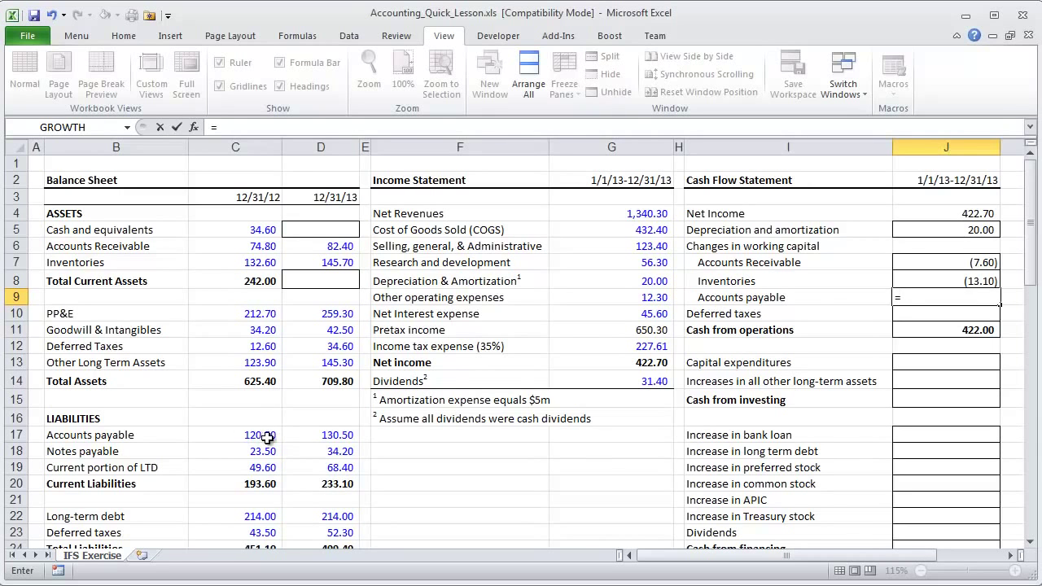
{"action": "left_click", "coordinate": [325, 438]}
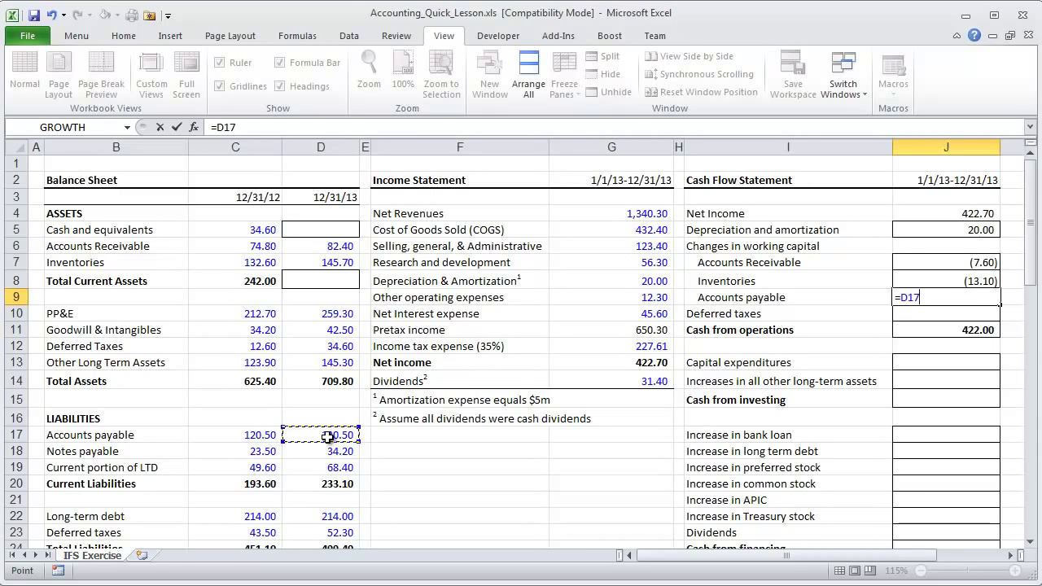
{"action": "type", "text": "-"}
{"action": "left_click", "coordinate": [266, 435]}
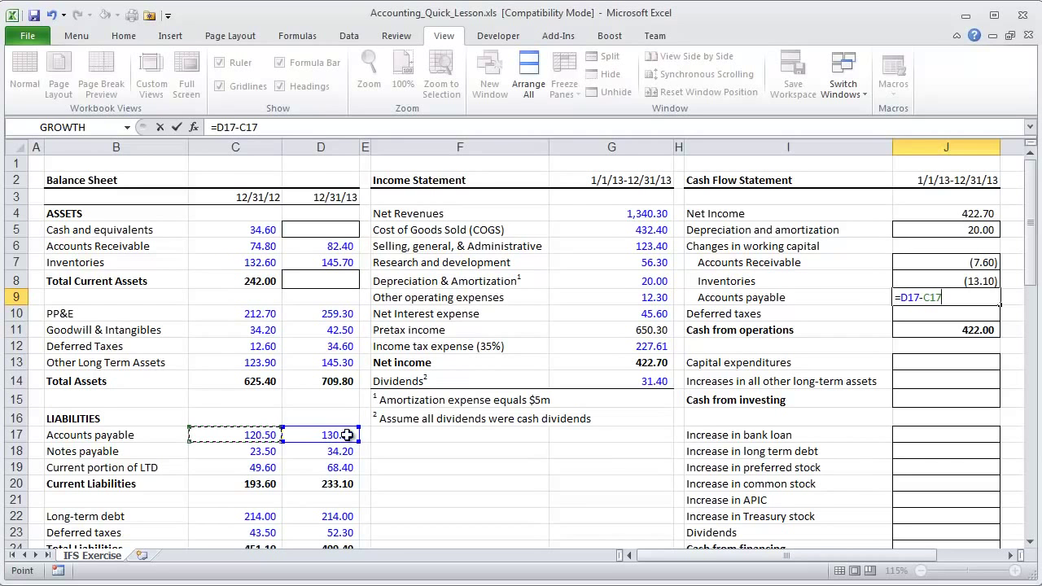
{"action": "key", "text": "ctrl+Return"}
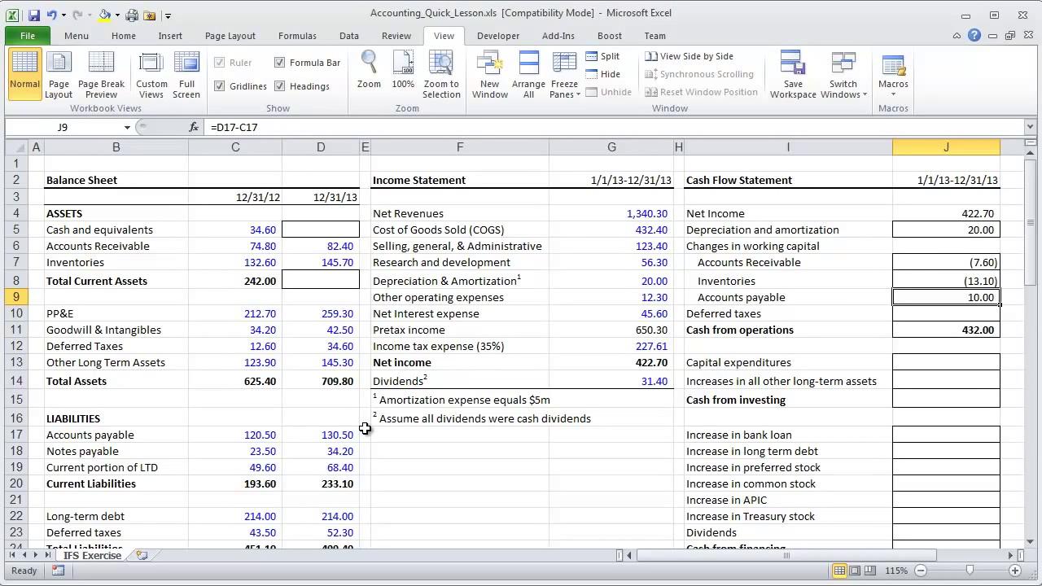
Enter the change in the Deferred Taxes asset in J10 with =C12-D12.
{"action": "key", "text": "Down"}
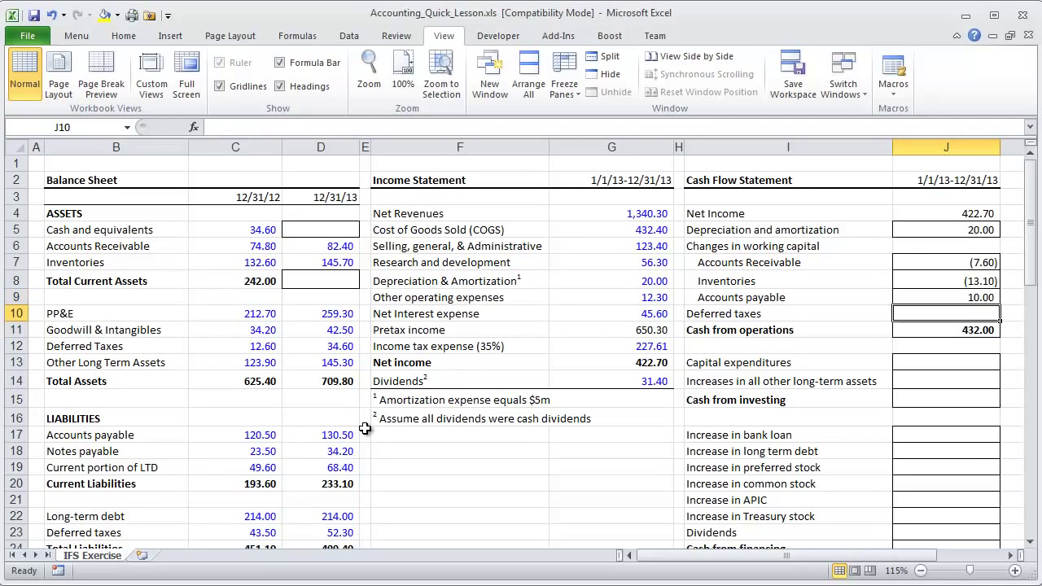
{"action": "type", "text": "="}
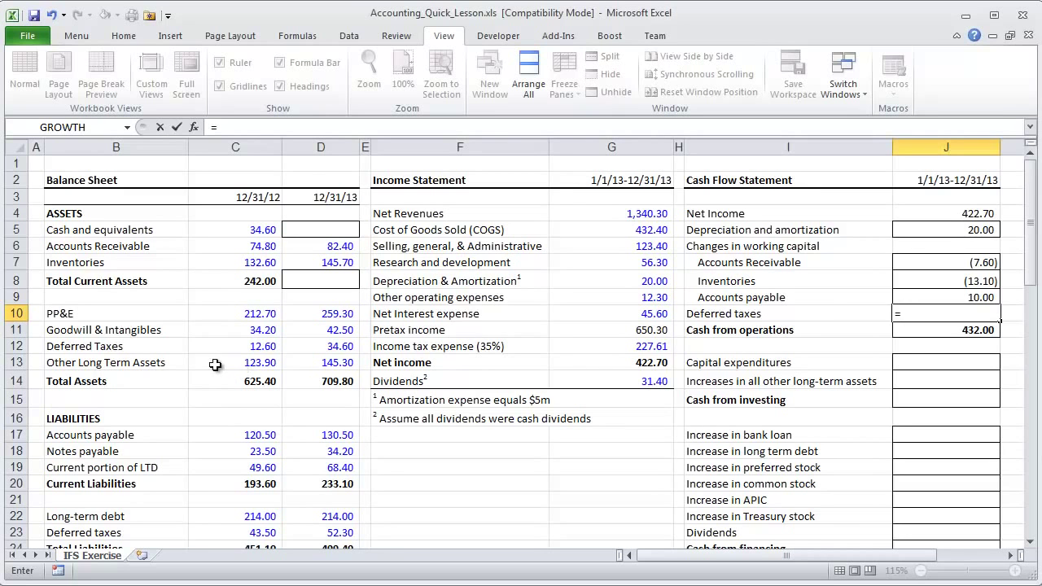
{"action": "left_click", "coordinate": [271, 347]}
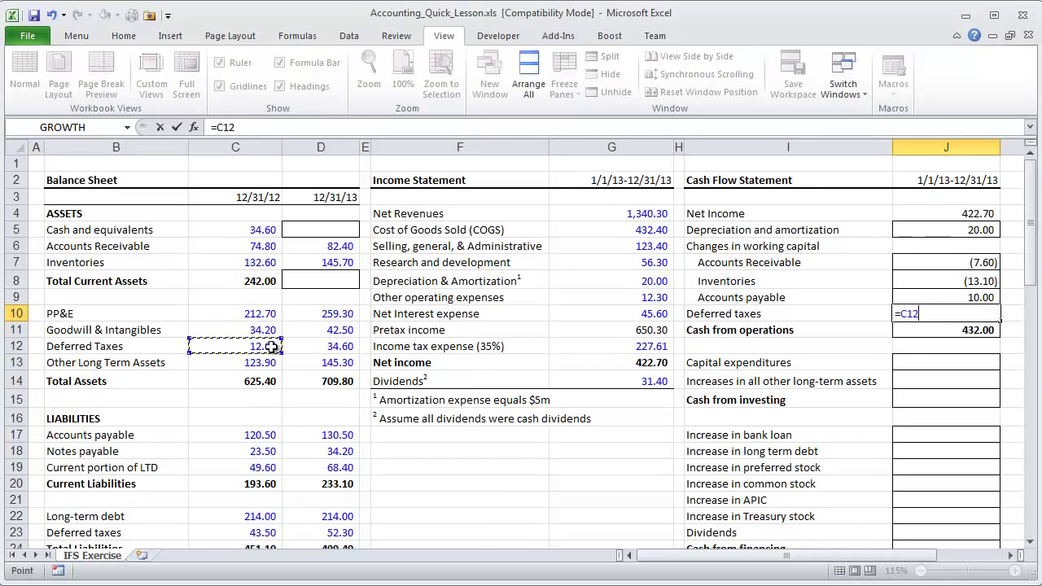
{"action": "type", "text": "-"}
{"action": "left_click", "coordinate": [305, 346]}
{"action": "key", "text": "ctrl+Return"}
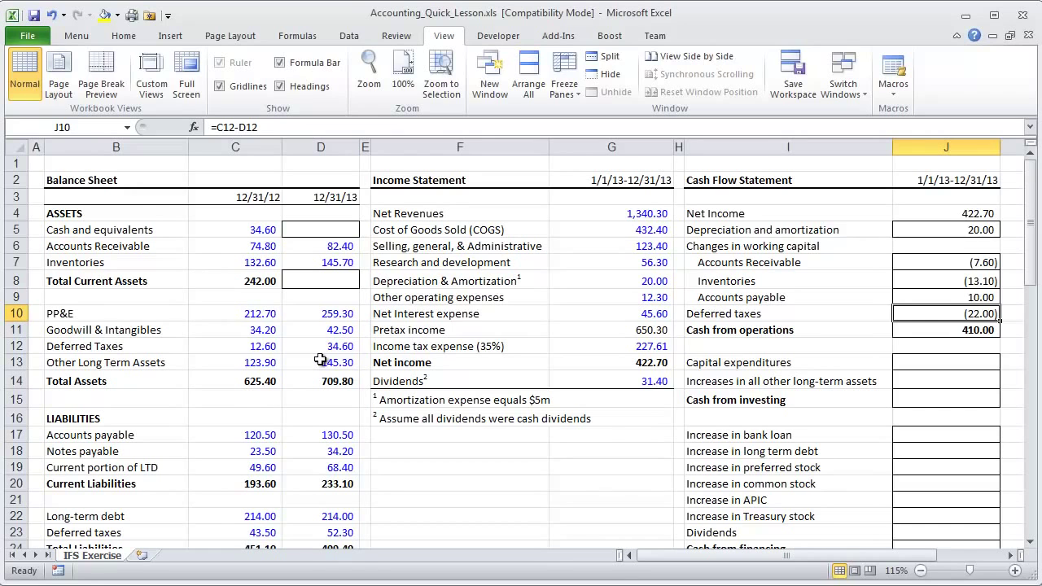
Extend the Deferred taxes formula in J10 with the deferred tax liability change, making it =C12-D12+D23-C23.
{"action": "key", "text": "F2"}
{"action": "type", "text": "+"}
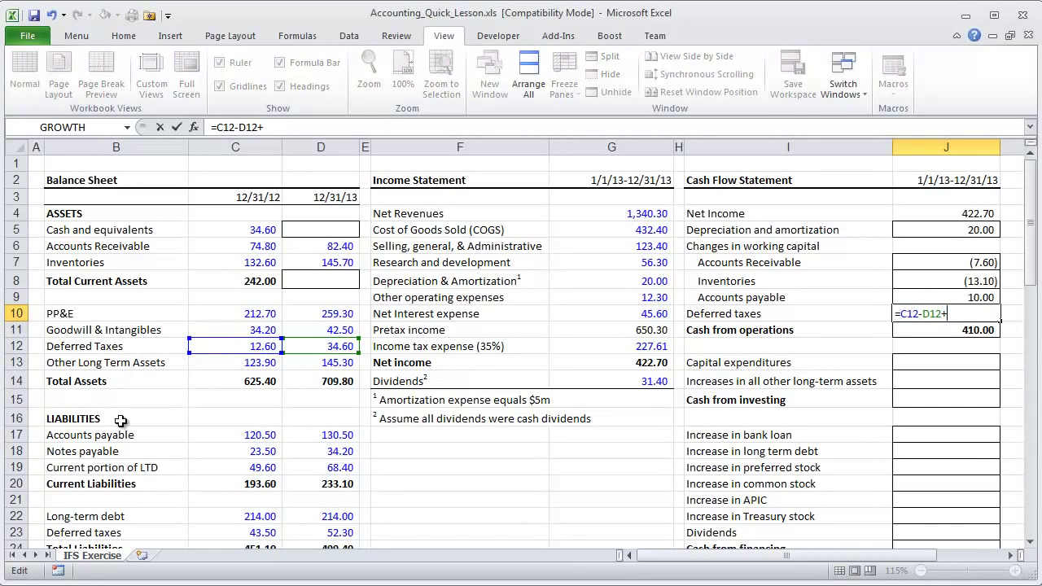
{"action": "left_click", "coordinate": [321, 532]}
{"action": "type", "text": "-"}
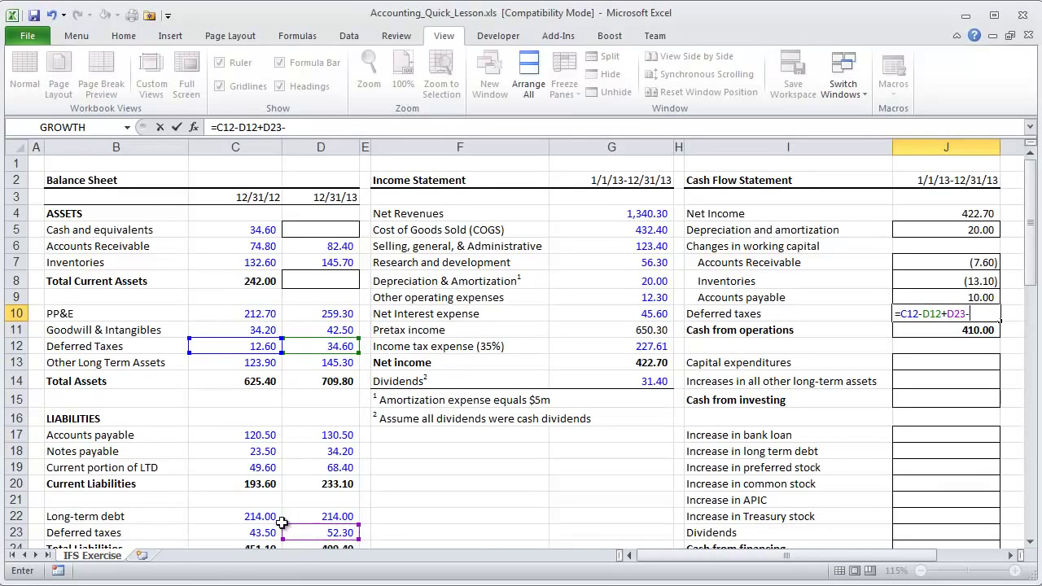
{"action": "left_click", "coordinate": [248, 532]}
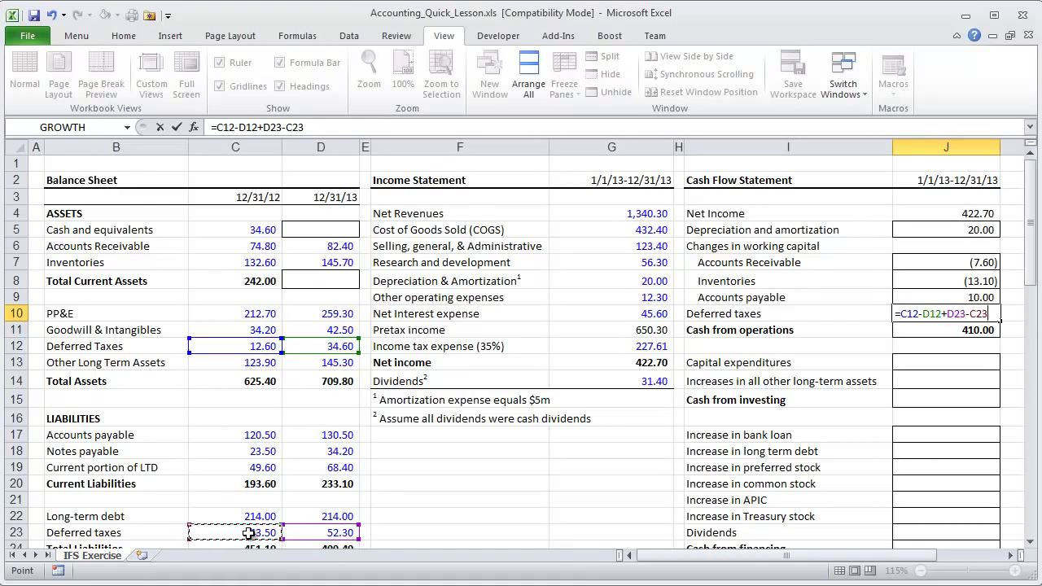
{"action": "key", "text": "ctrl+Return"}
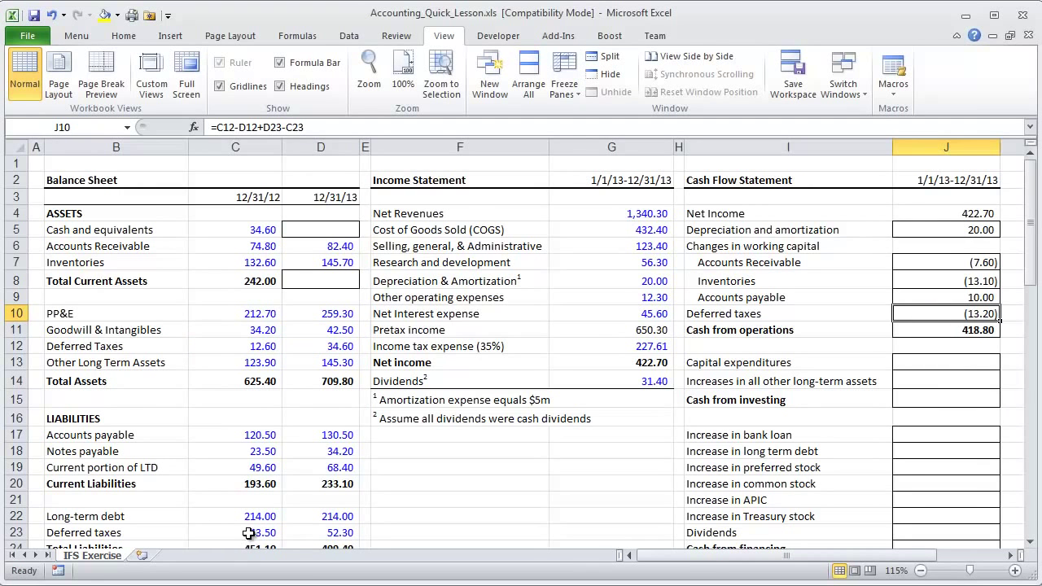
{"action": "key", "text": "Down"}
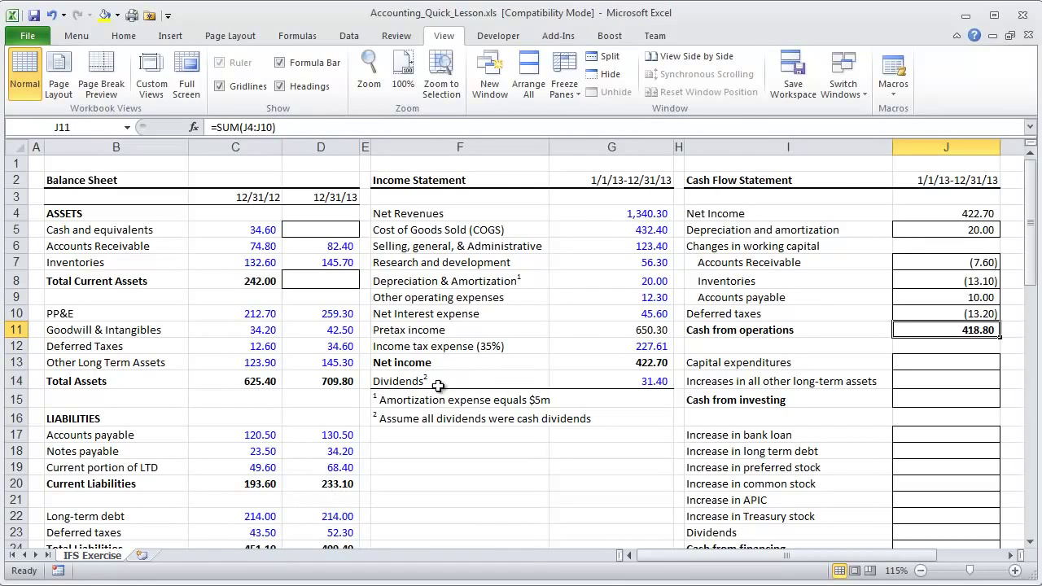
{"action": "left_click", "coordinate": [928, 217]}
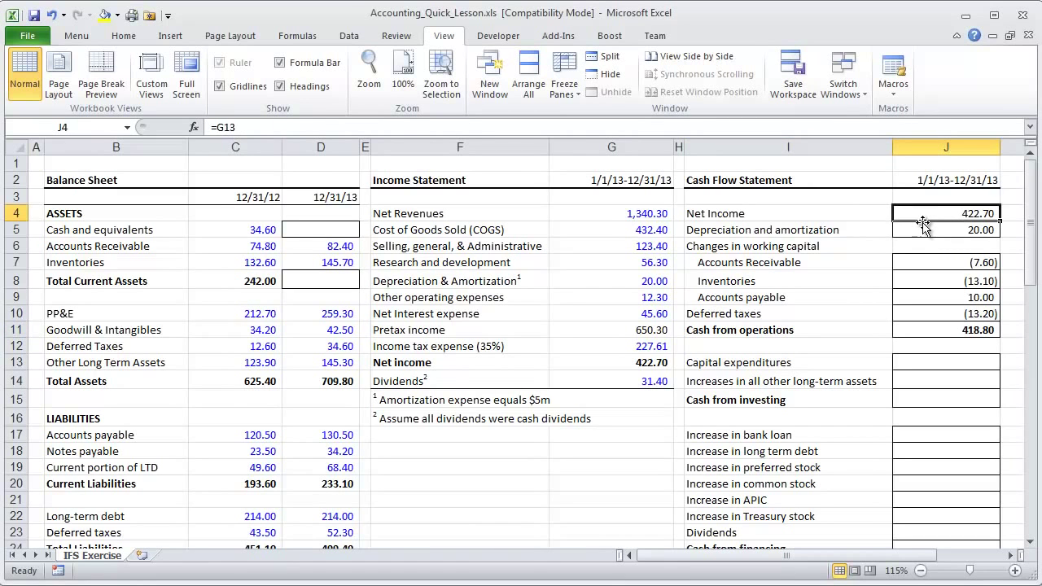